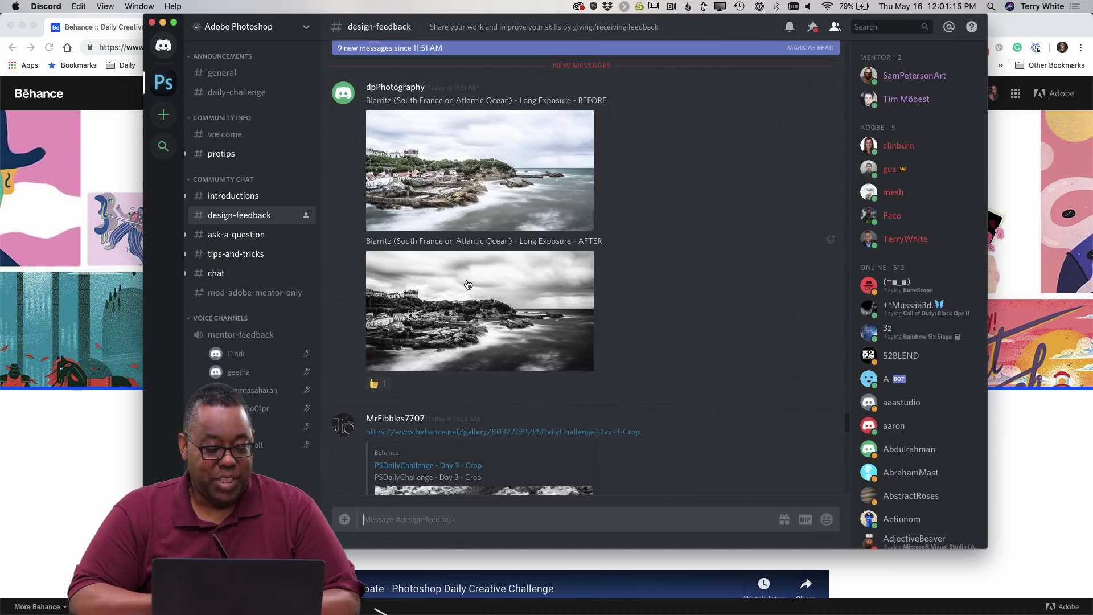
Step: Switch to Chrome and review the Daily Creative Challenge page, from how it works through the daily challenges to the next steps
click(71, 461)
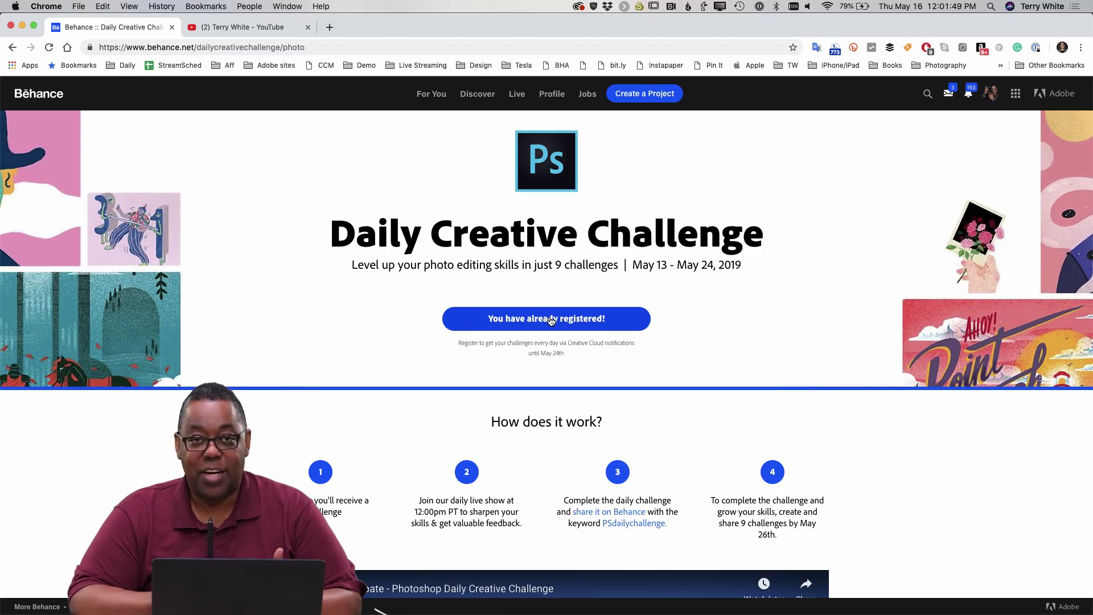
scroll(554, 364, down, 1)
scroll(555, 364, down, 5)
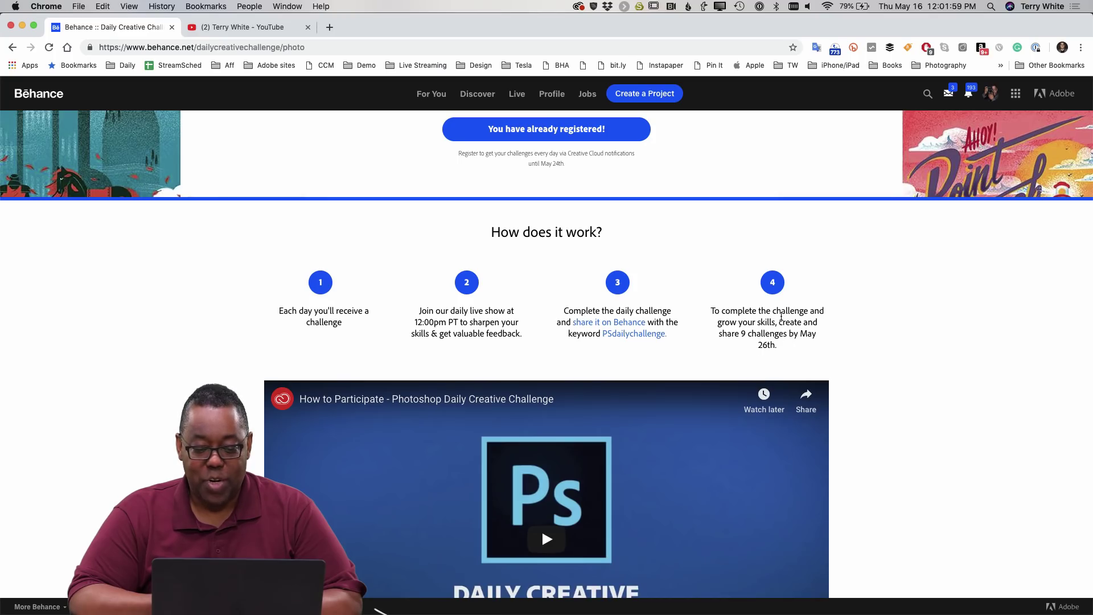
scroll(783, 324, up, 3)
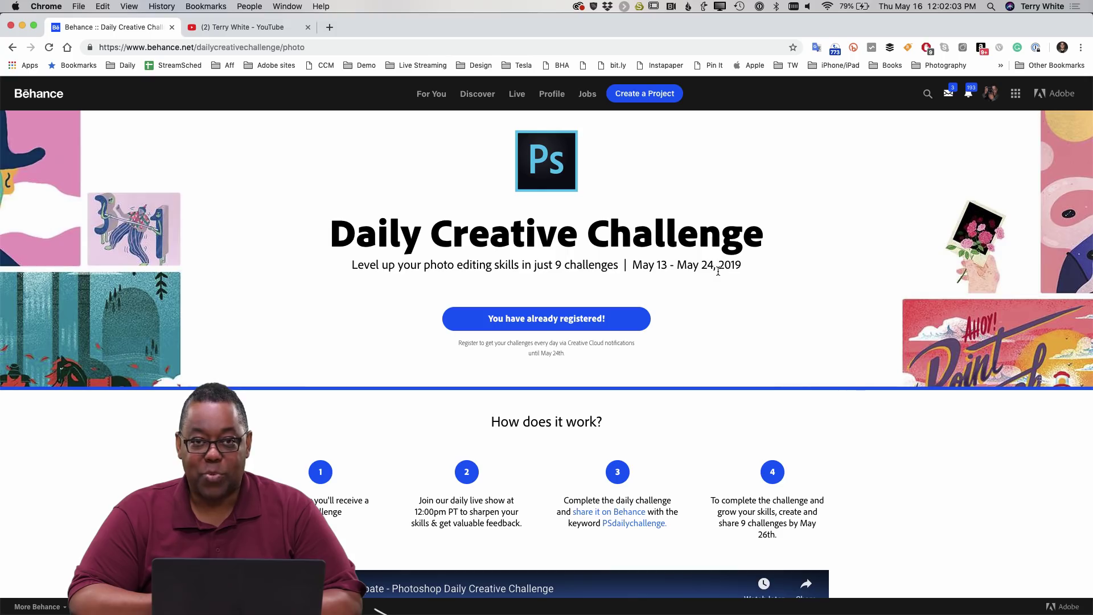
scroll(709, 271, down, 3)
scroll(718, 272, down, 3)
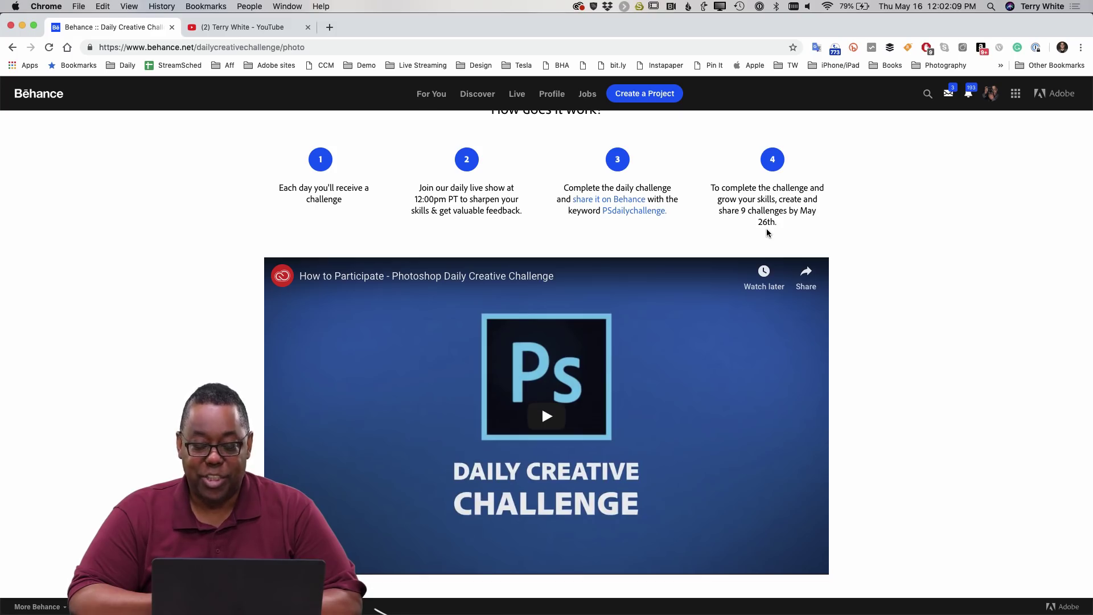
scroll(768, 232, down, 10)
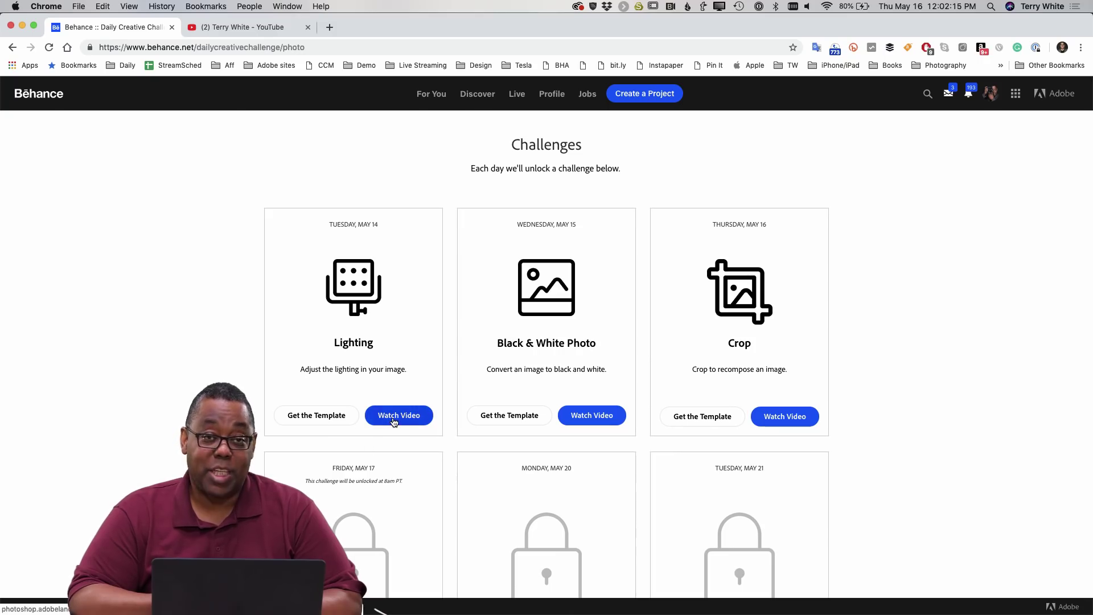
click(324, 425)
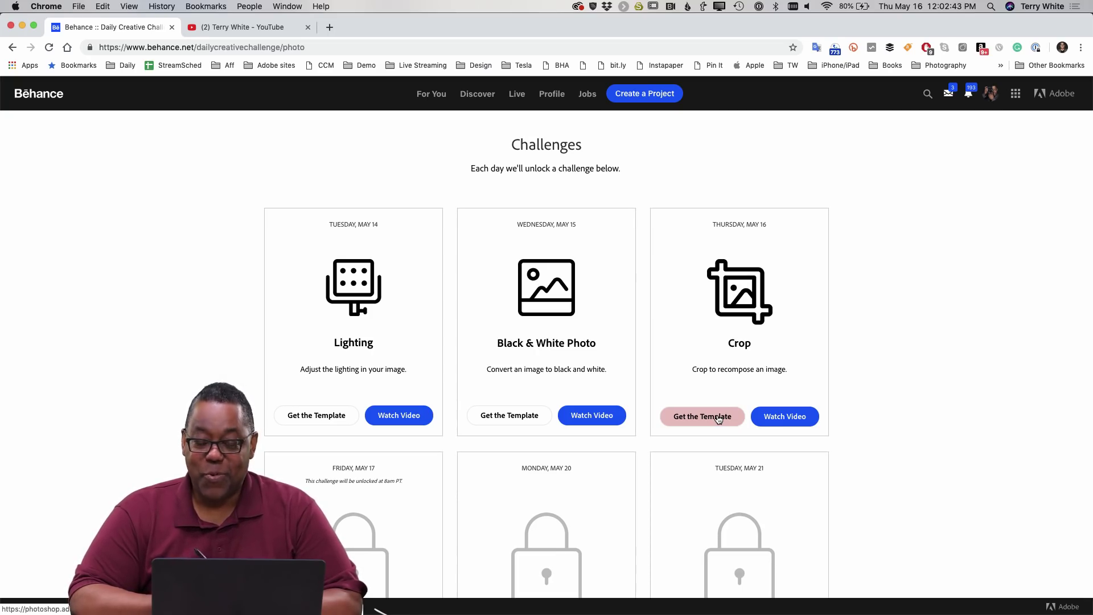
scroll(719, 419, down, 10)
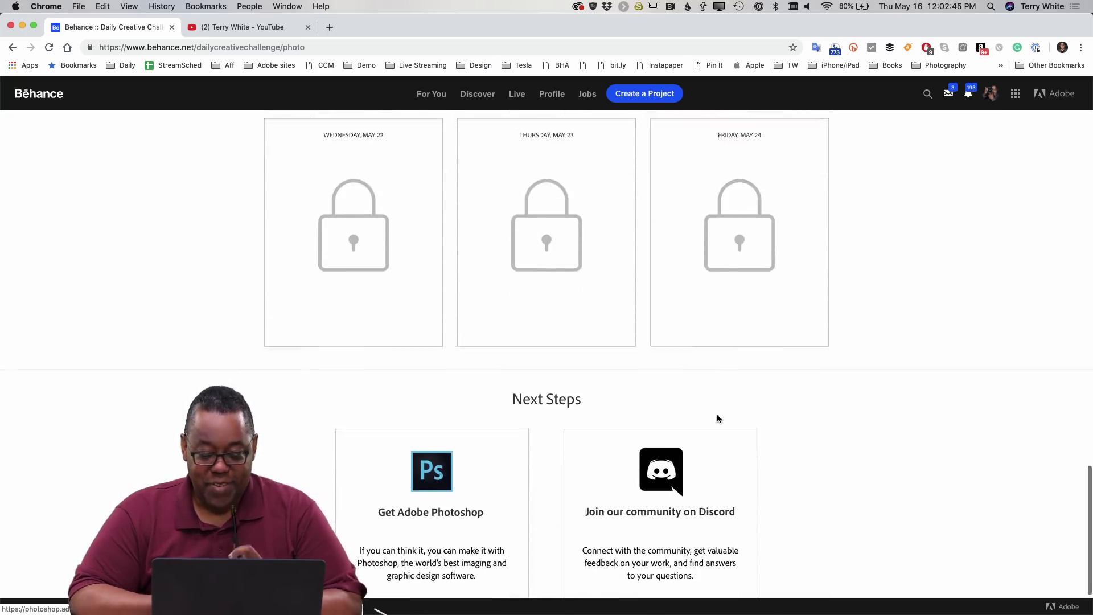
scroll(716, 419, down, 2)
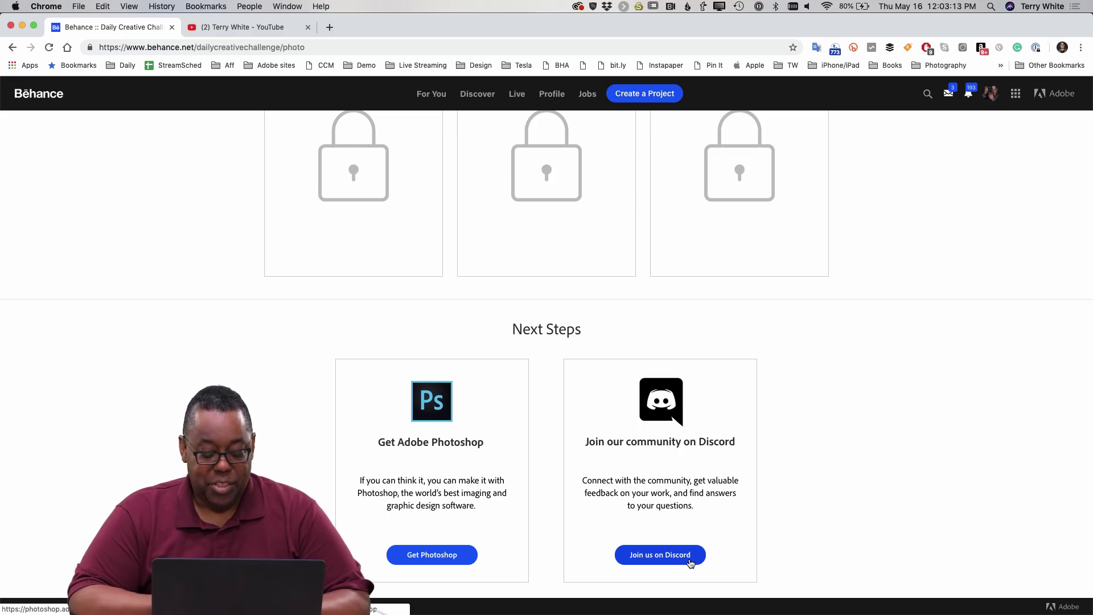
Step: Switch to Discord and look through the before-and-after black and white photos shared in the design-feedback channel
key(super+Tab)
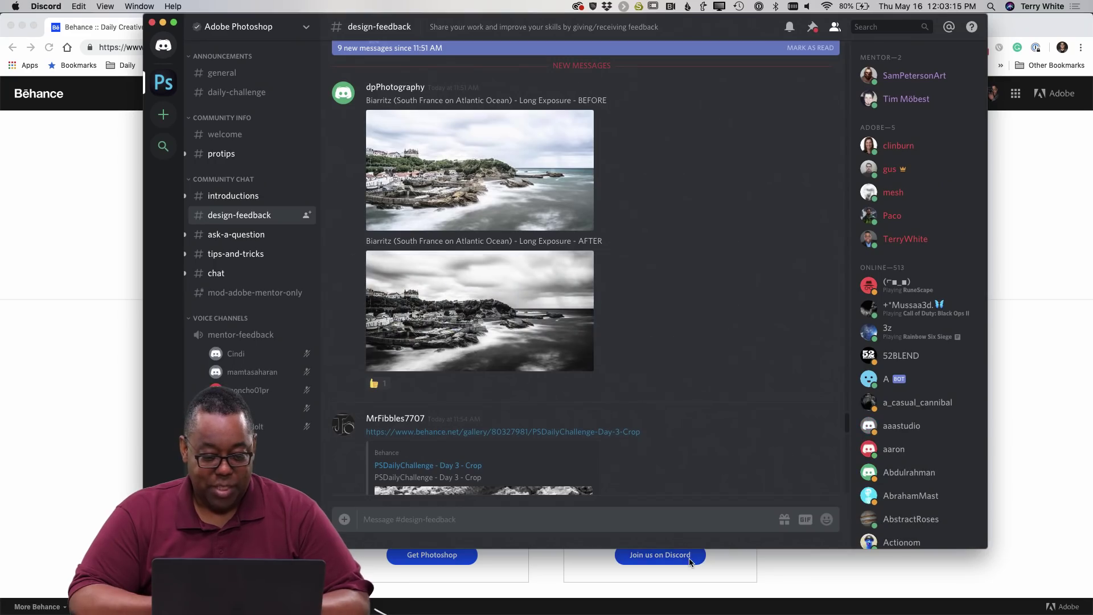
scroll(718, 385, down, 10)
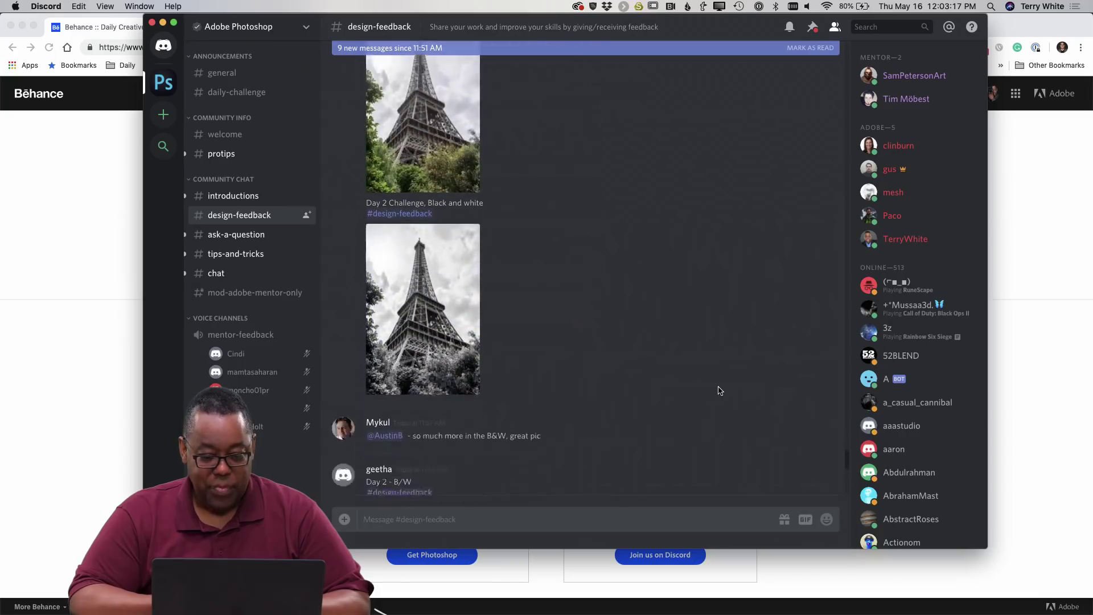
scroll(717, 387, down, 3)
scroll(717, 386, up, 4)
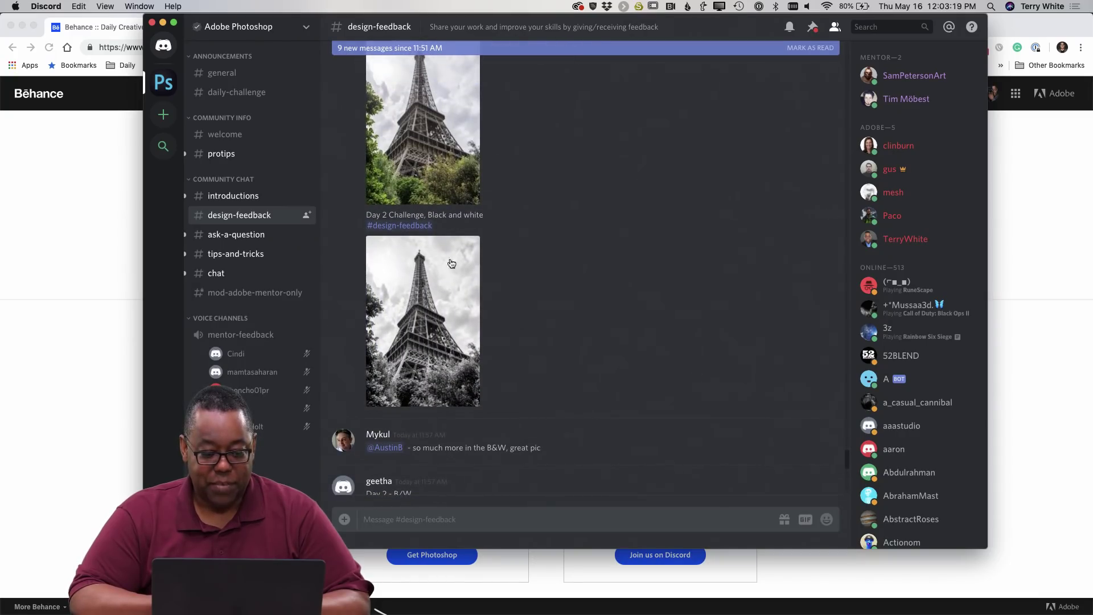
scroll(545, 297, down, 8)
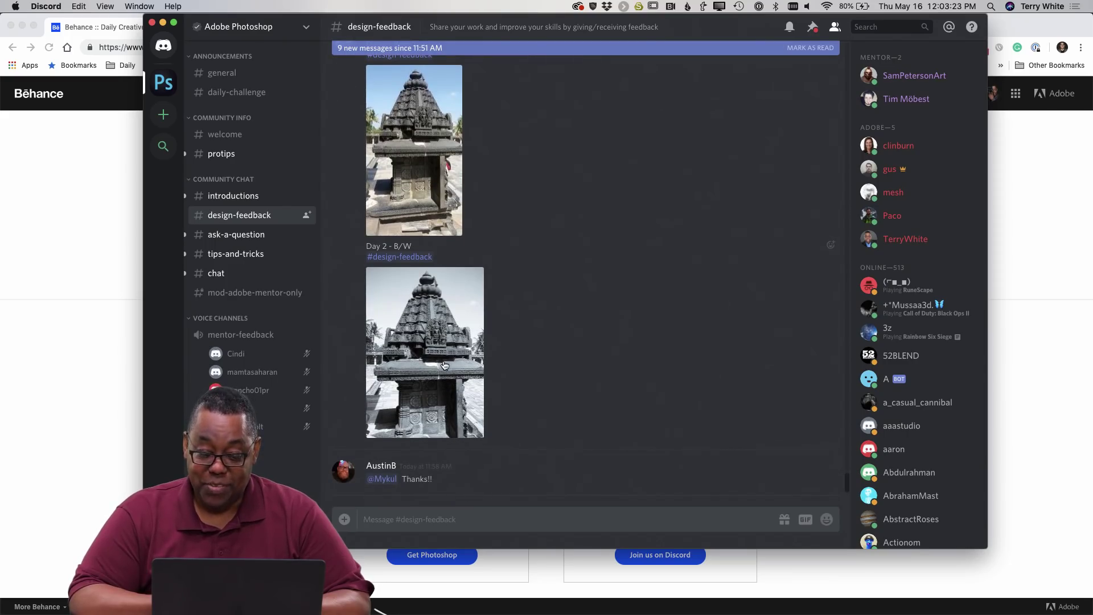
scroll(445, 366, down, 1)
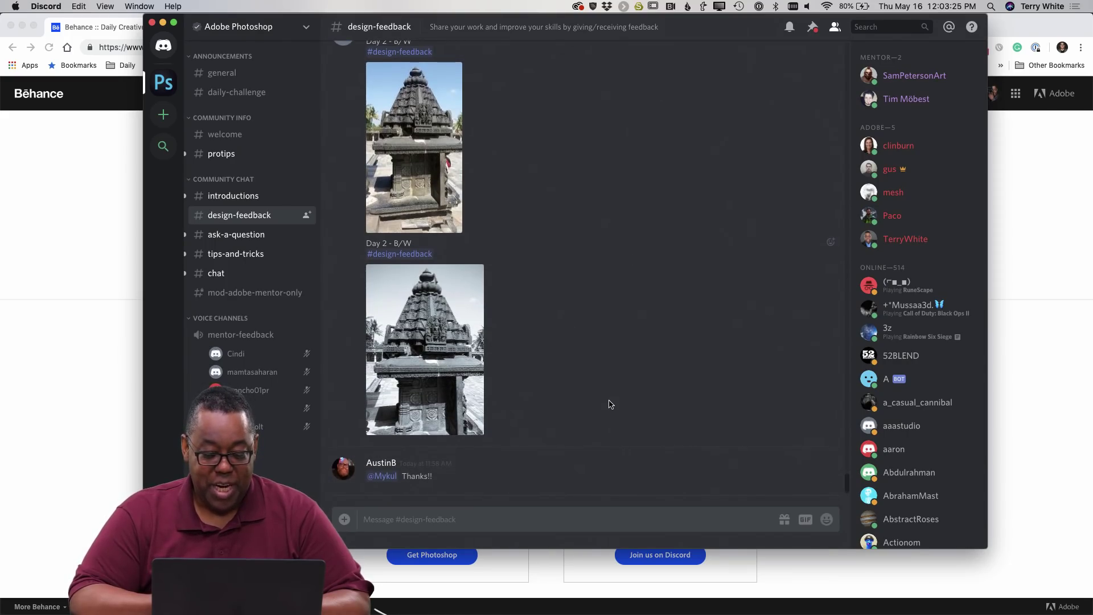
scroll(609, 404, up, 15)
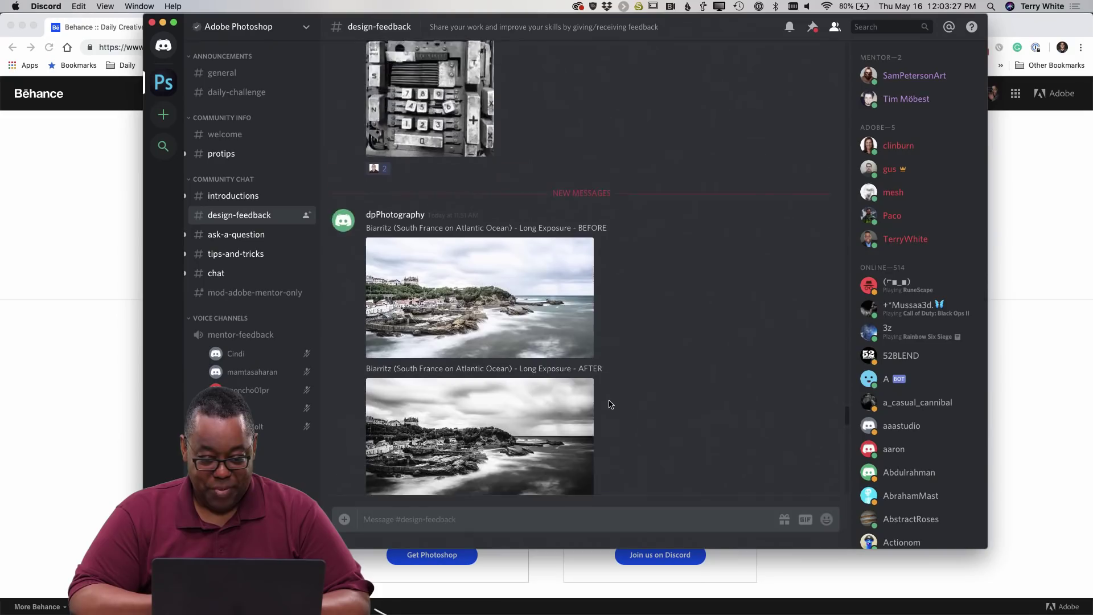
scroll(609, 404, up, 15)
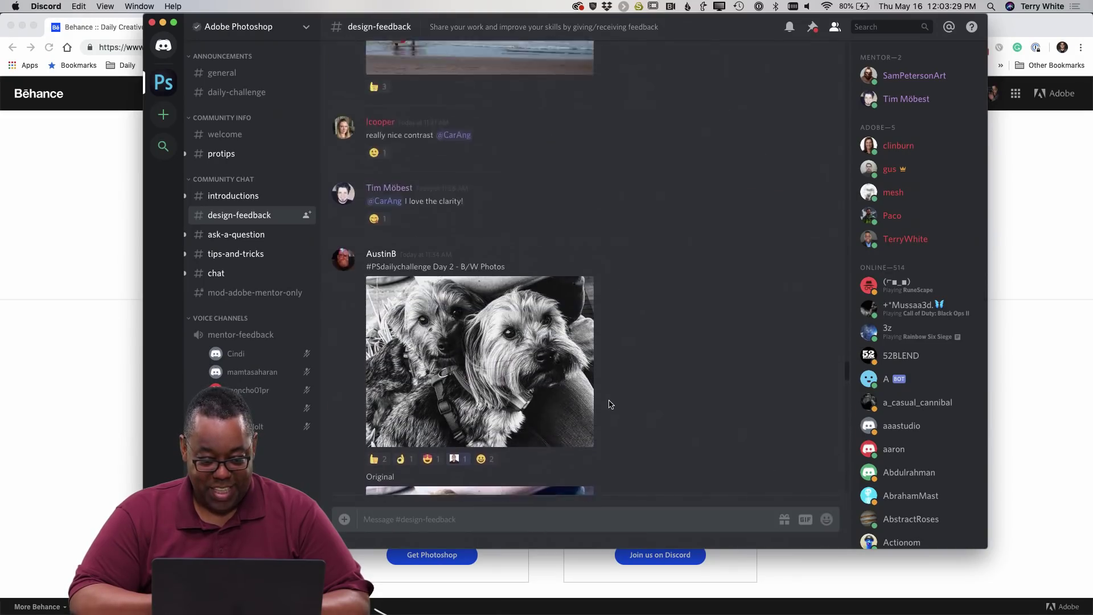
scroll(609, 405, up, 15)
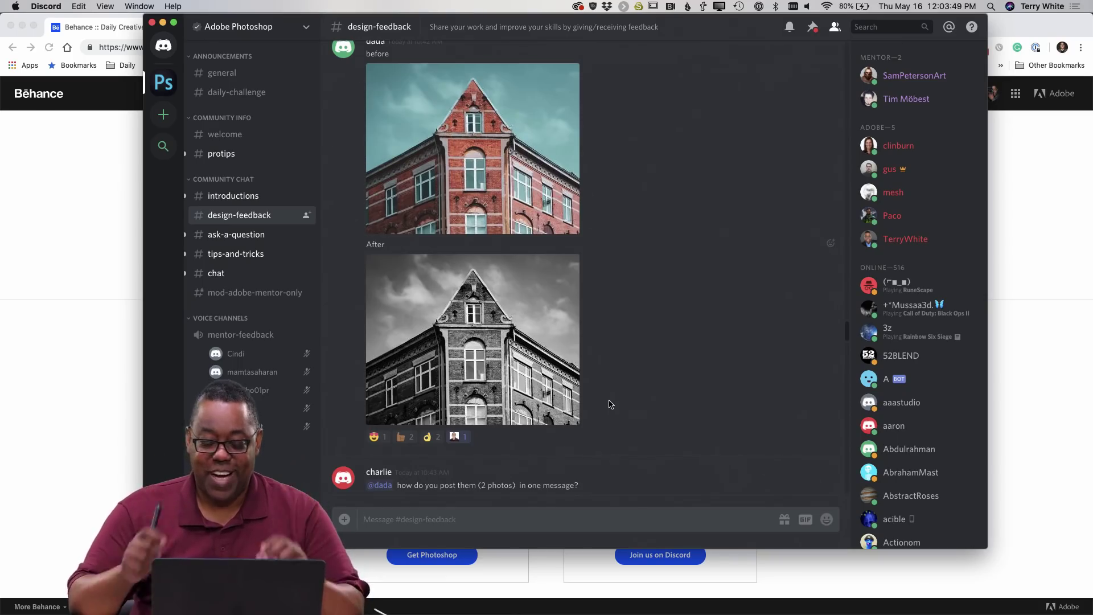
Step: Switch to Photoshop, open the Day03-CroptoRecompose image from the Composition Examples library, and activate the Move tool
key(super+Tab)
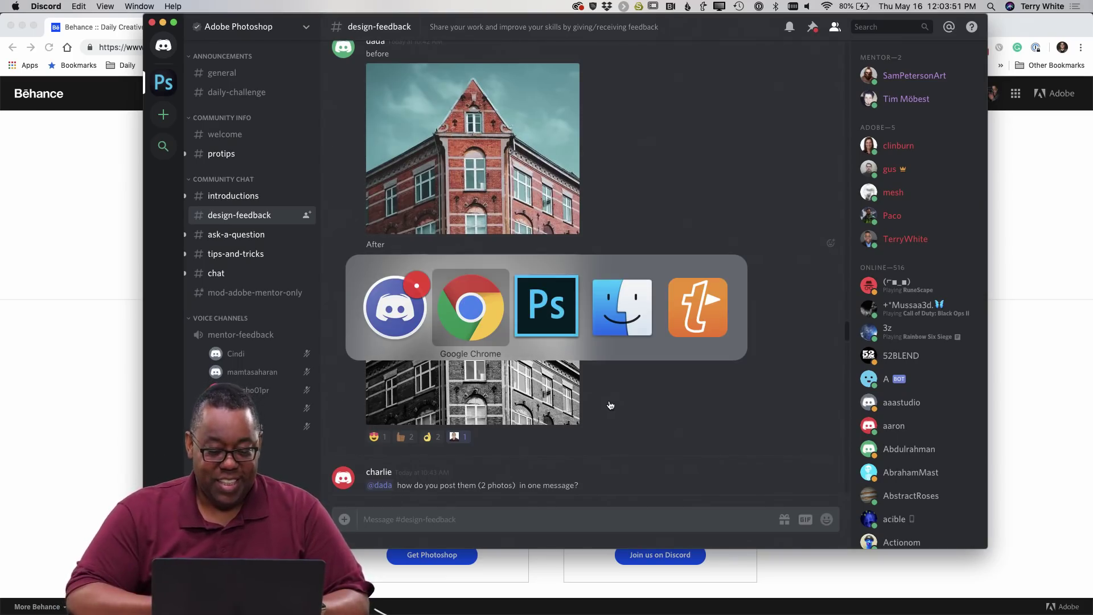
key(super+Tab)
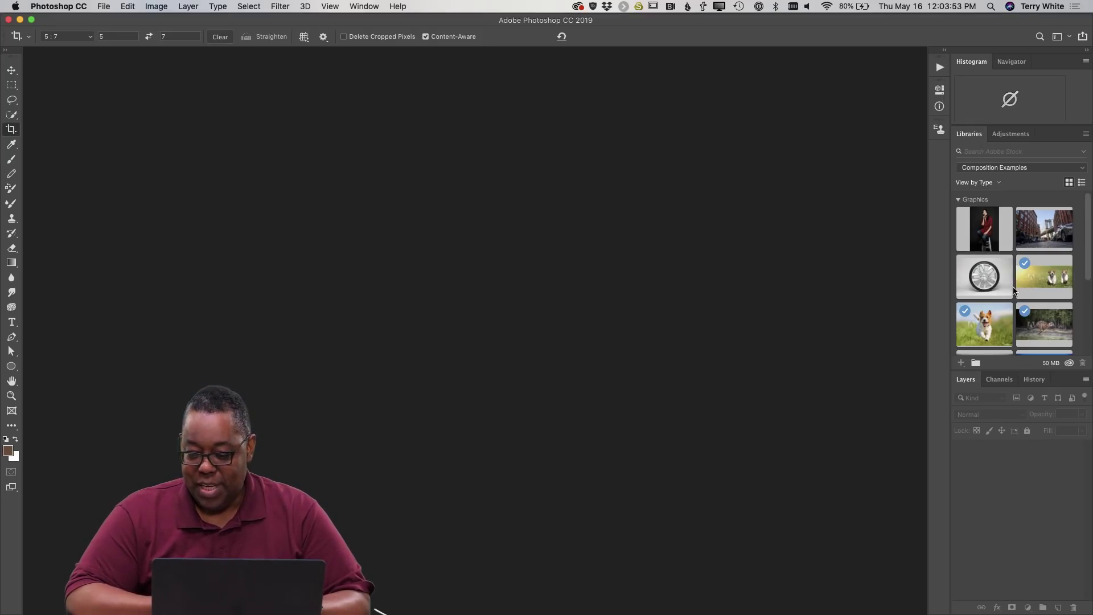
scroll(1014, 290, down, 2)
scroll(1014, 290, down, 2)
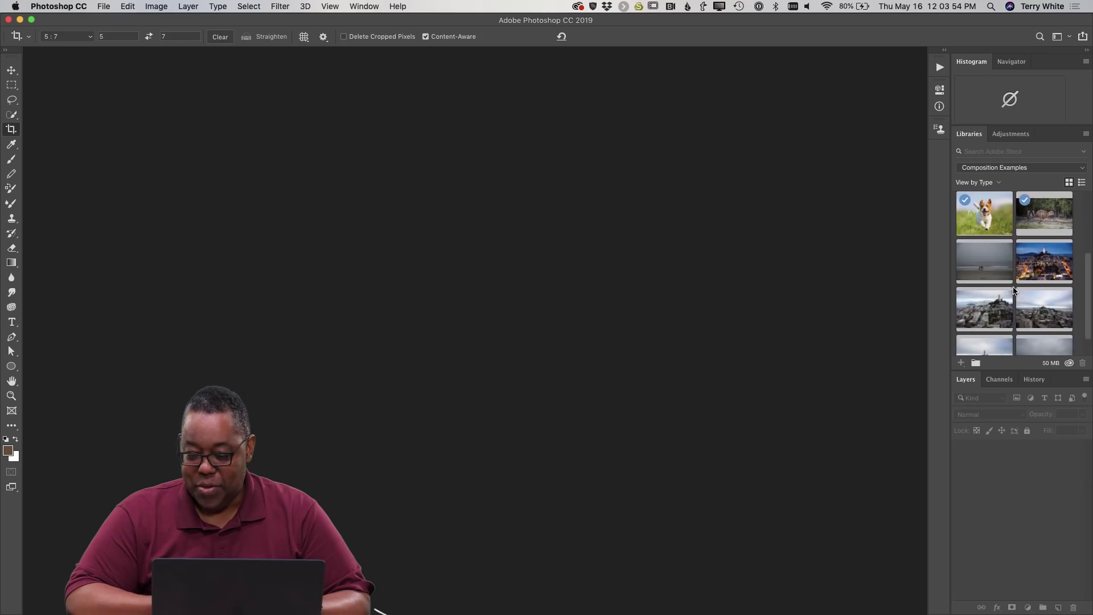
double_click(984, 260)
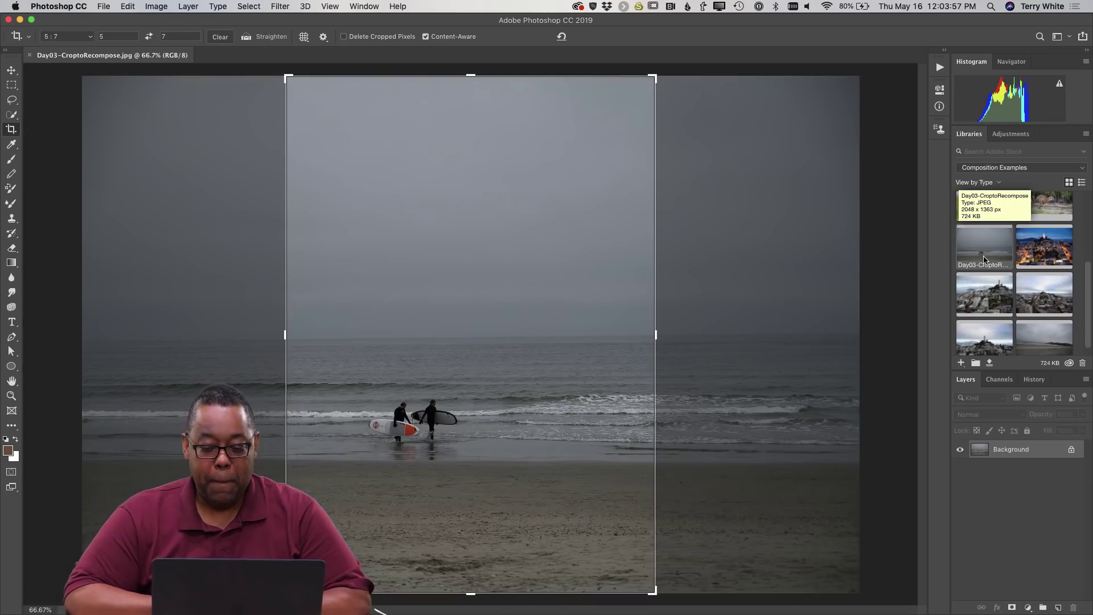
key(v)
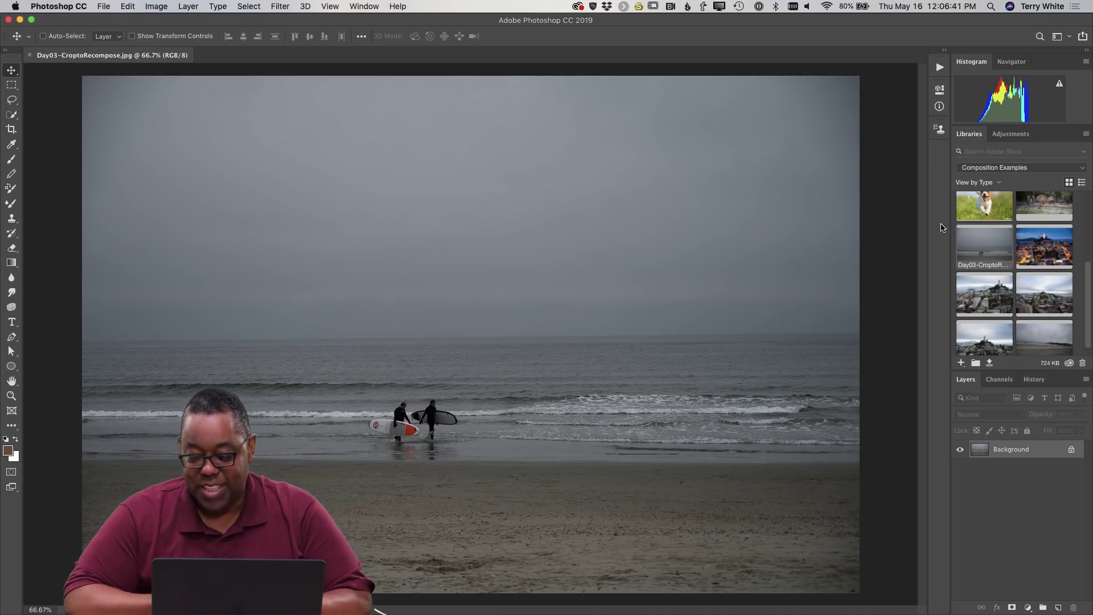
scroll(1040, 239, up, 5)
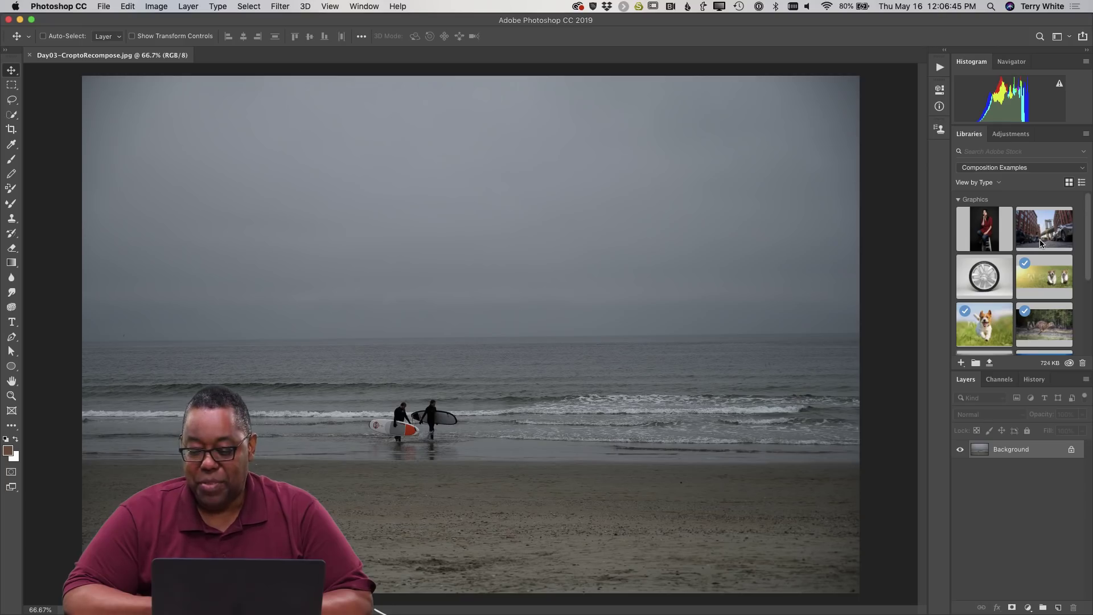
scroll(1040, 239, down, 2)
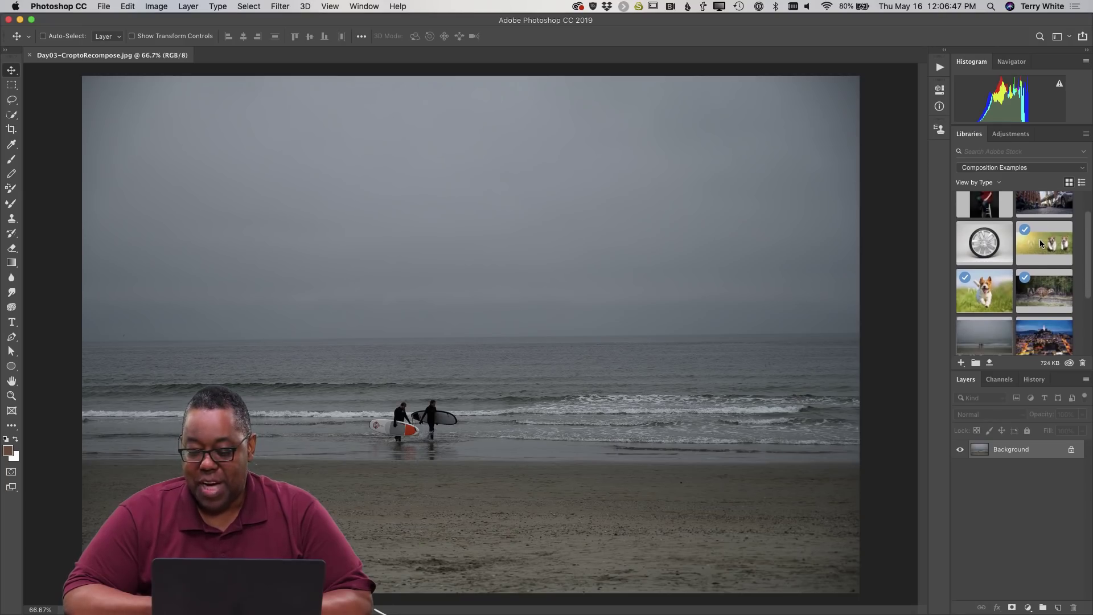
scroll(1040, 239, down, 1)
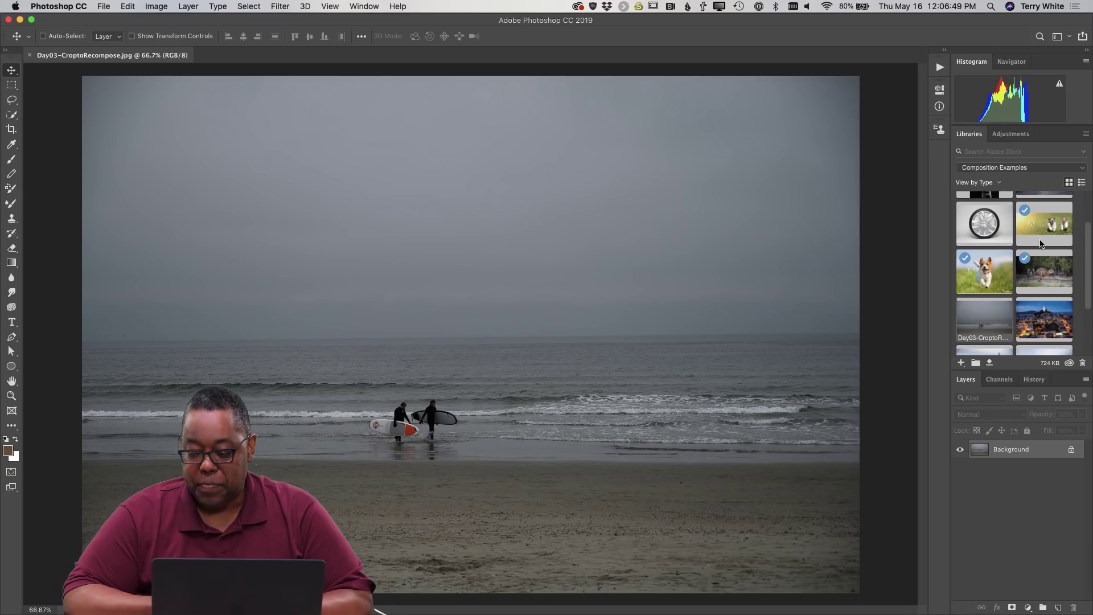
scroll(1041, 243, down, 1)
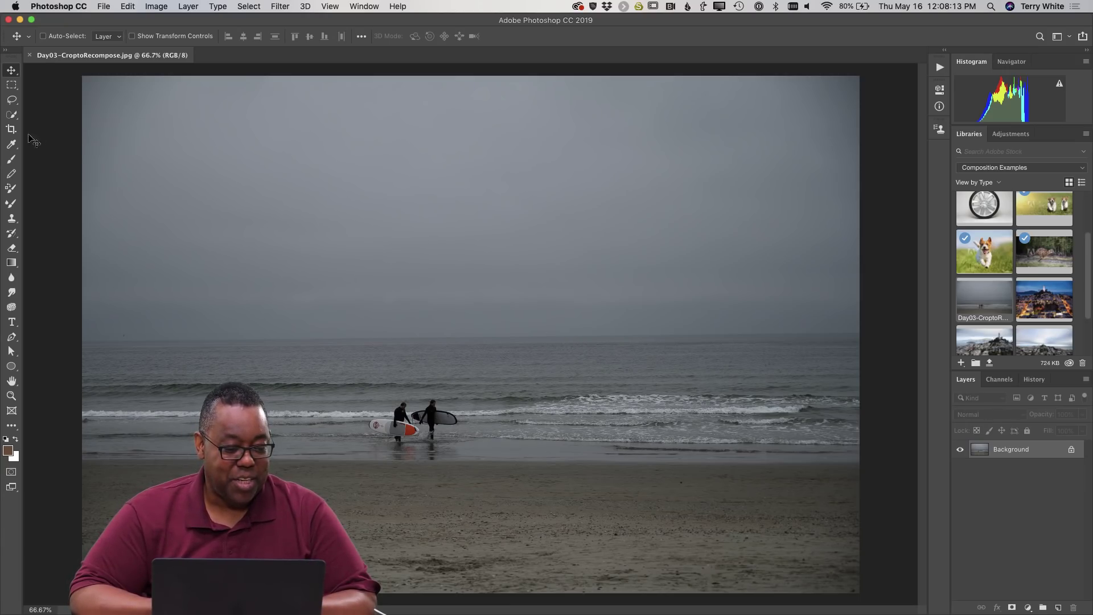
Step: Clear the Crop tool's 5:7 aspect ratio, keep the unconstrained Ratio option, and dismiss the existing crop frame
click(11, 130)
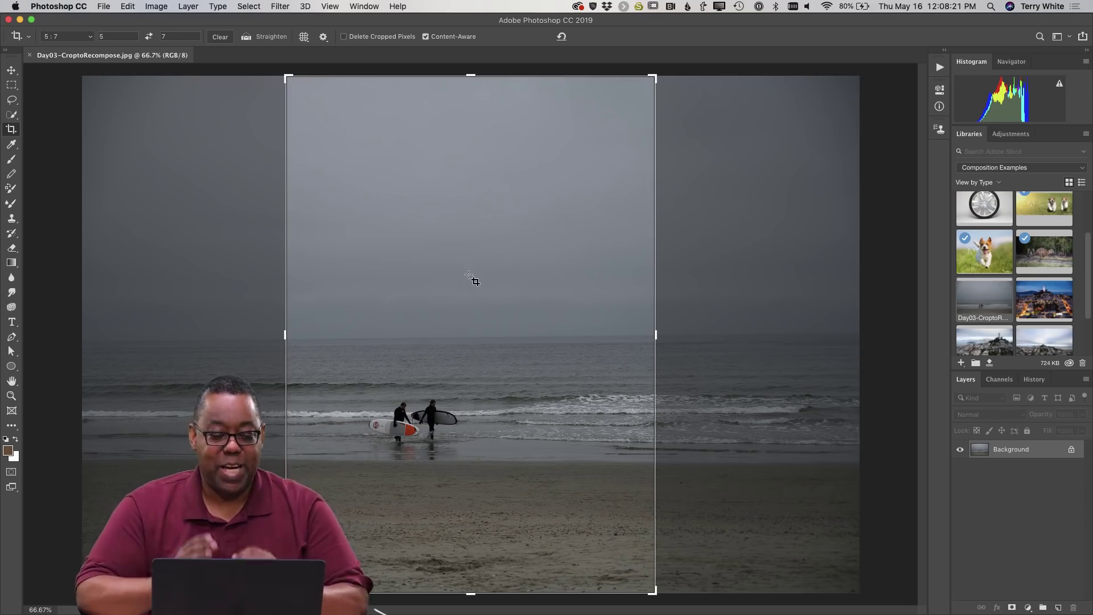
click(222, 38)
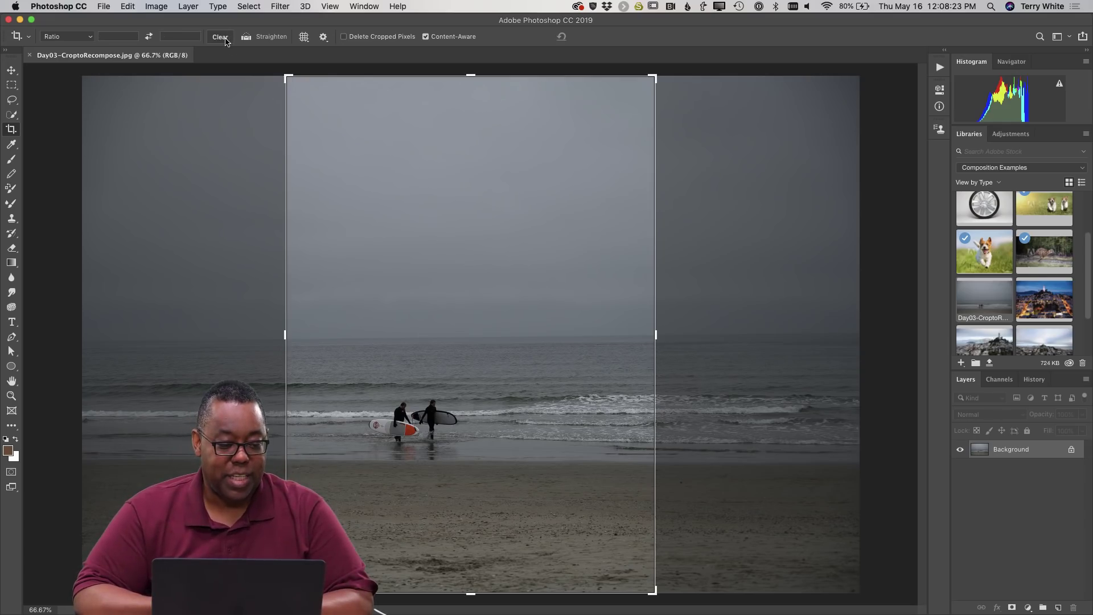
click(82, 39)
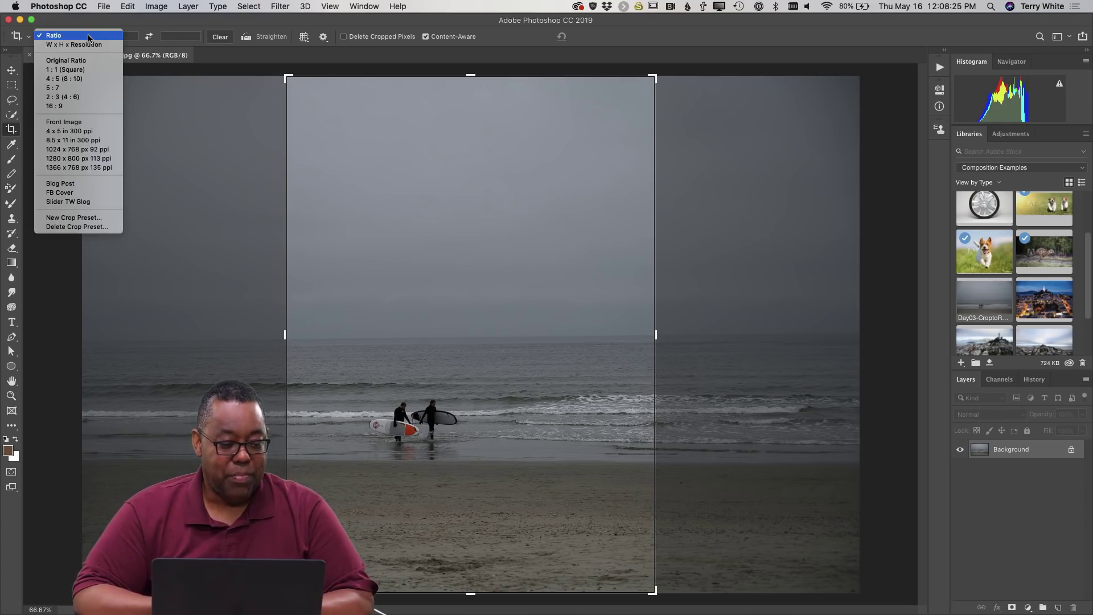
click(61, 35)
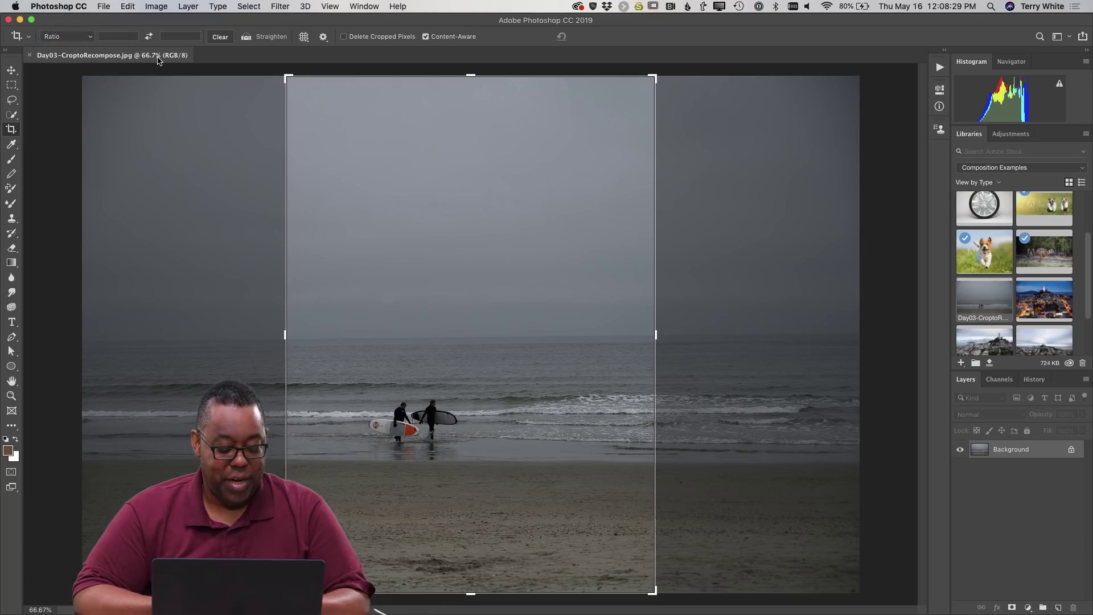
key(Escape)
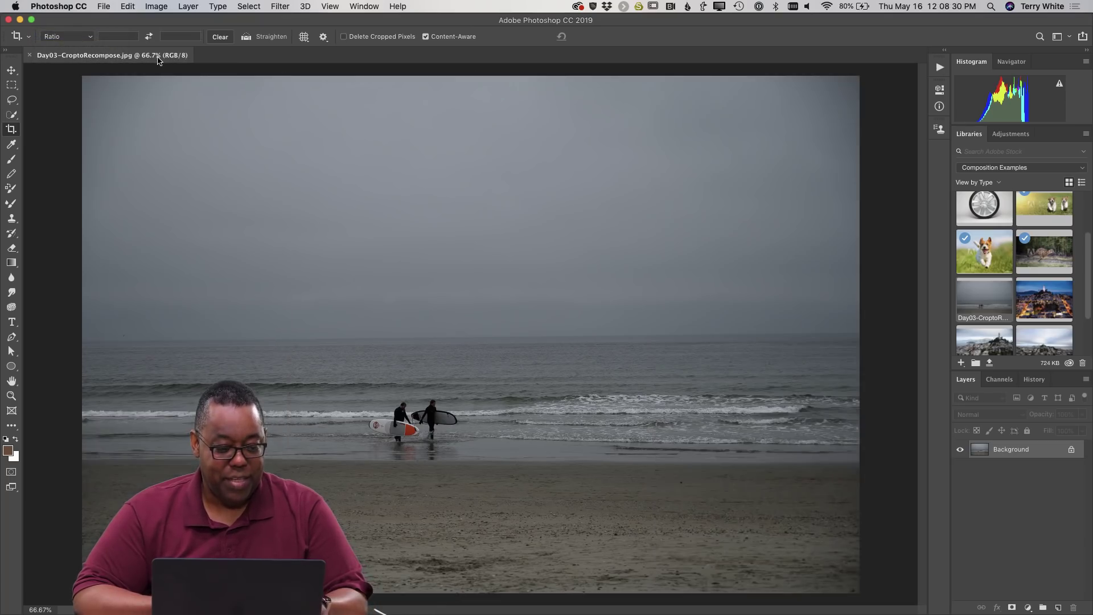
Step: Draw a crop frame around the two surfers, trimming most of the sky and both sides of the beach photo
click(233, 177)
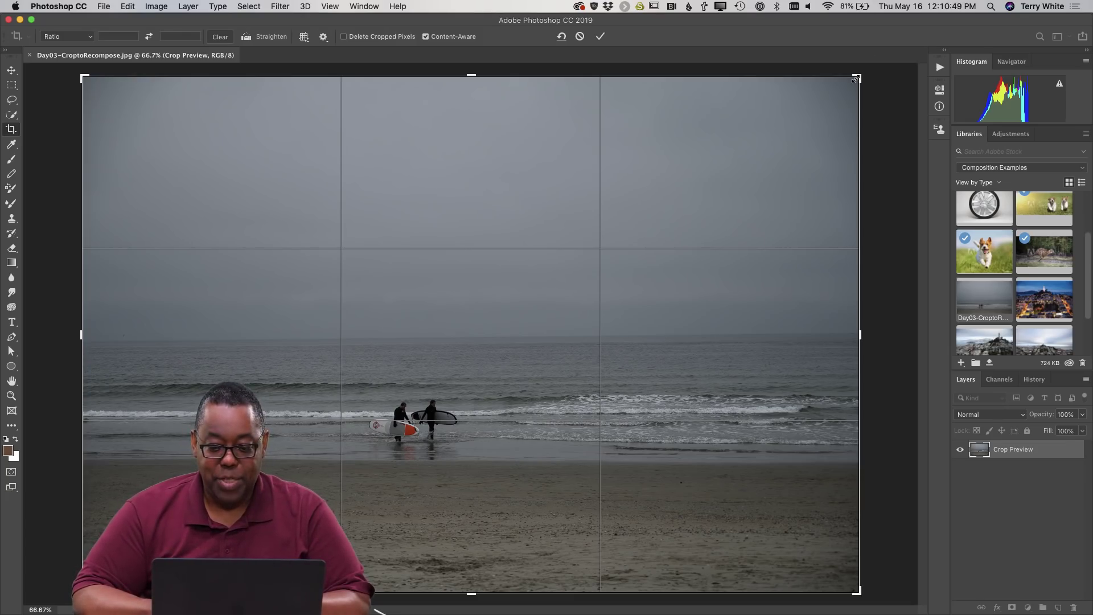
drag(860, 76, 785, 183)
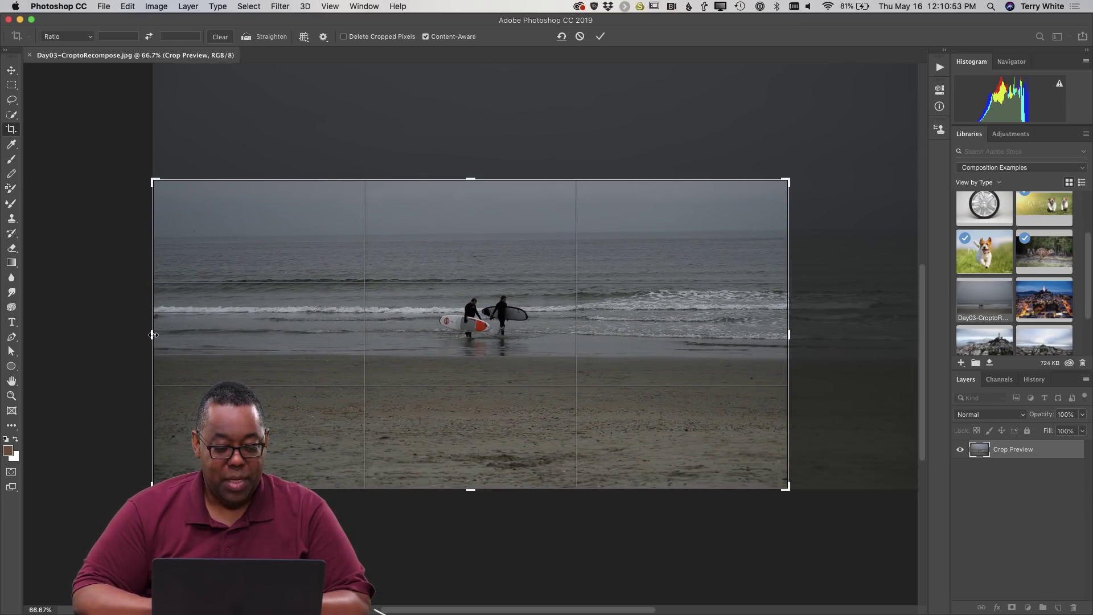
drag(146, 340, 237, 344)
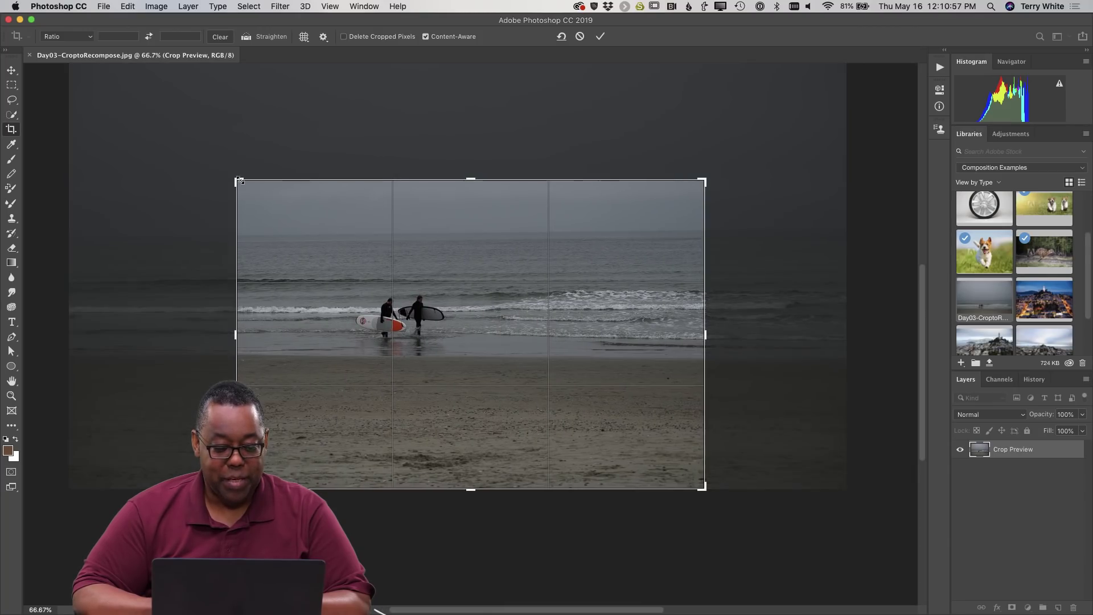
drag(246, 178, 252, 204)
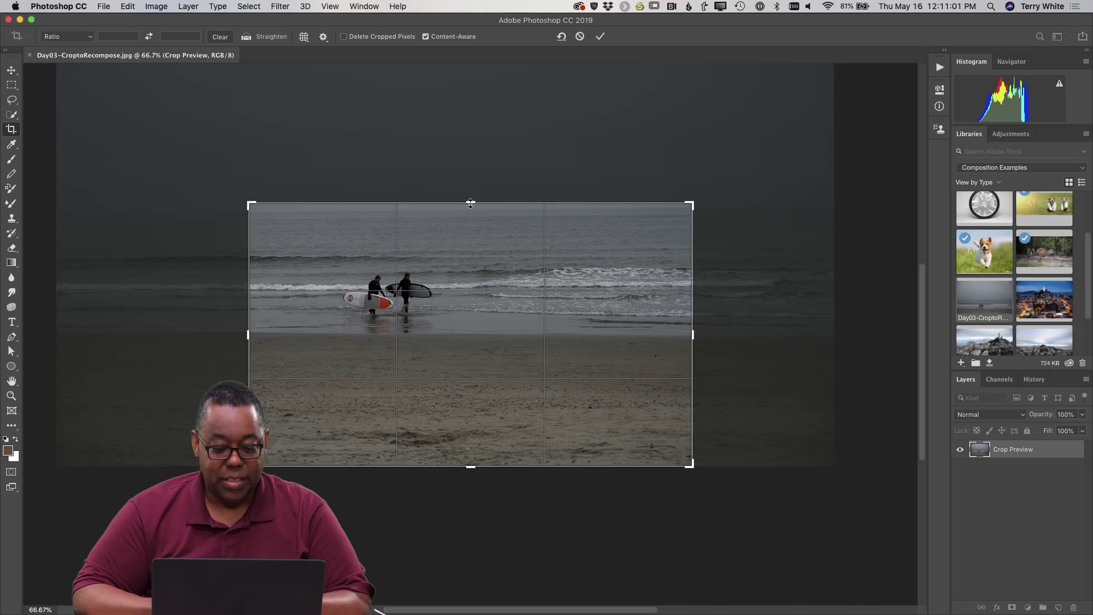
drag(470, 204, 472, 194)
Step: Rotate the crop slightly to level the horizon, tighten the frame, and align the surfers near the left vertical thirds line
drag(735, 182, 735, 190)
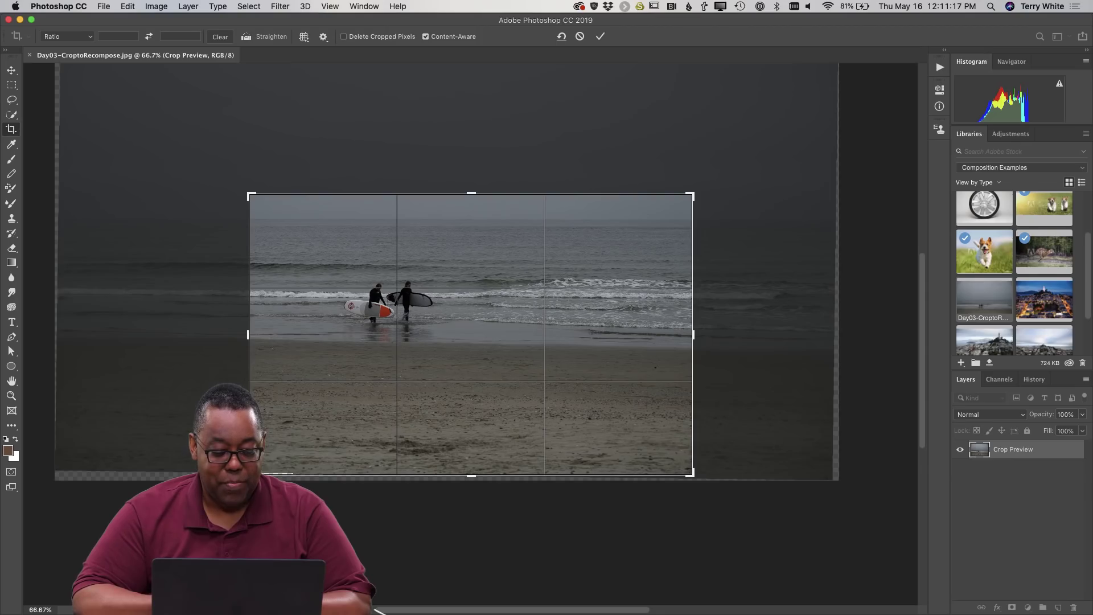
drag(249, 474, 265, 456)
mouse_move(432, 350)
mouse_down()
mouse_move(449, 354)
mouse_move(444, 323)
mouse_move(448, 342)
mouse_up()
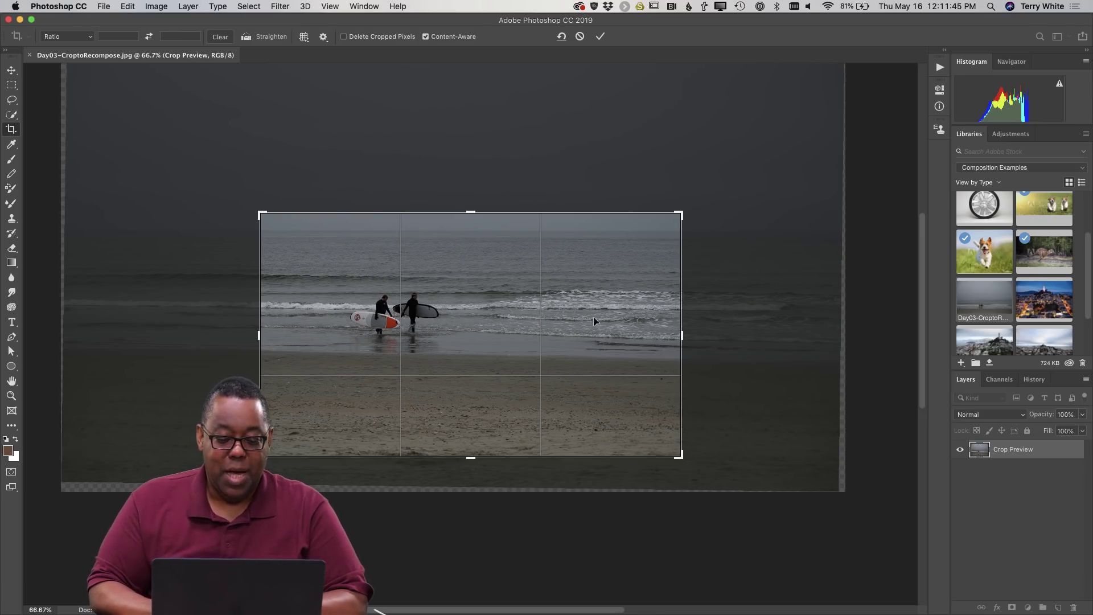
Step: Preview the surfers on the right vertical thirds line, return them to the left one, and apply the crop
drag(594, 322, 775, 307)
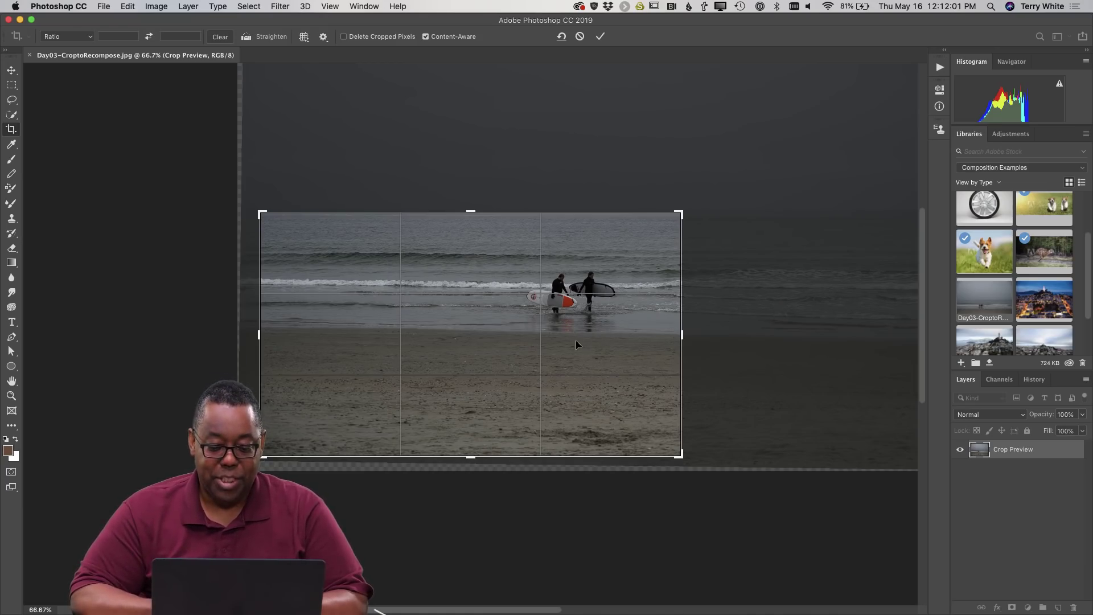
drag(575, 340, 395, 363)
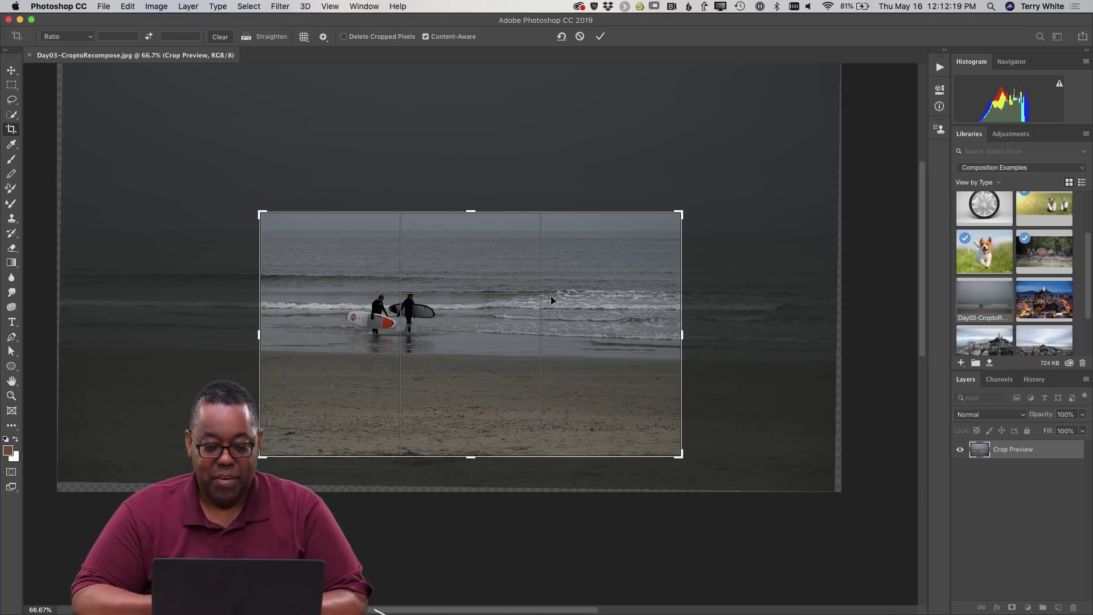
click(600, 36)
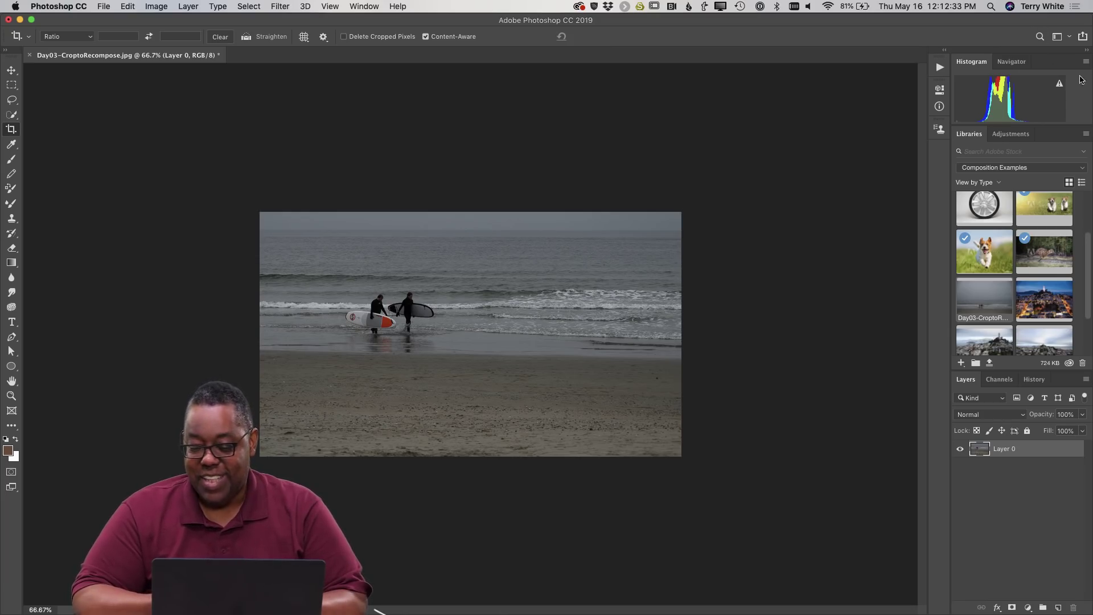
Step: Open the Jack Russell Terrier photo from the library and preview crops with the dog on the left thirds line and near the centre
scroll(1015, 259, down, 1)
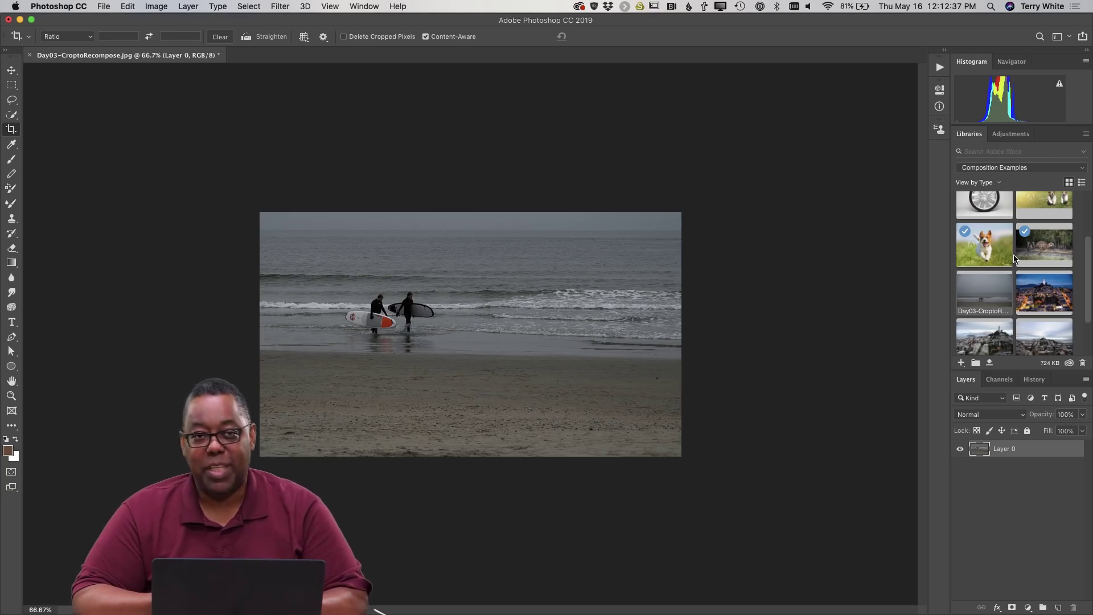
double_click(1002, 253)
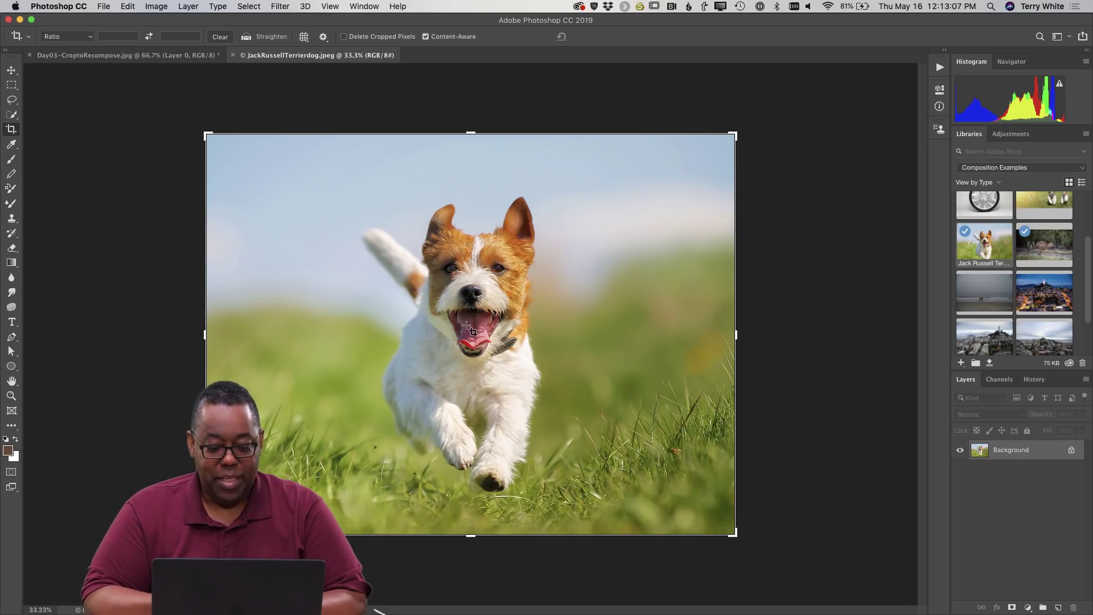
click(483, 178)
drag(479, 314, 408, 312)
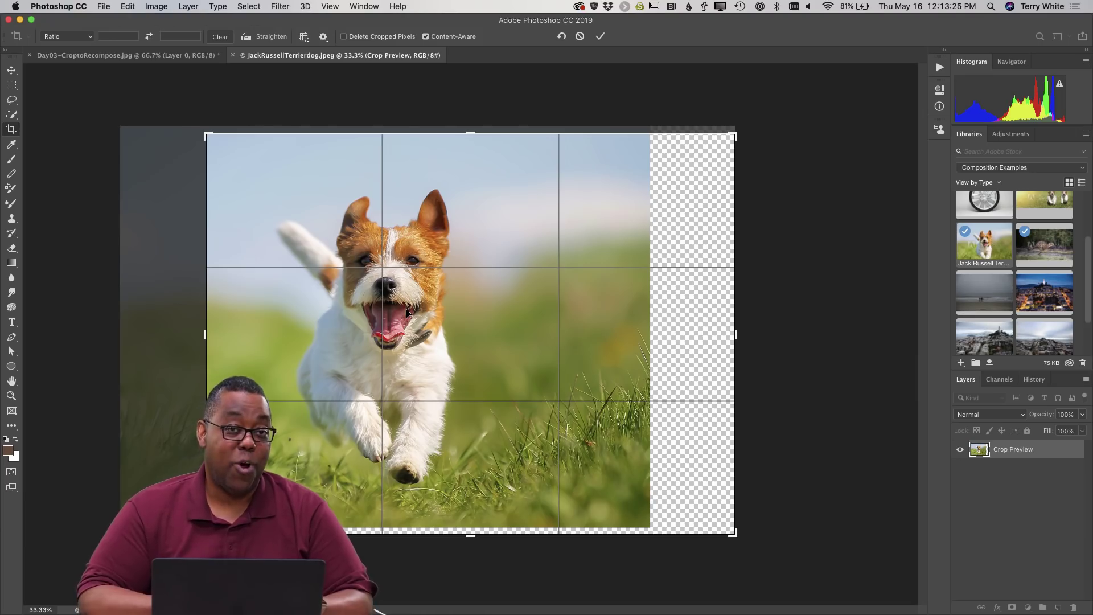
drag(457, 334, 536, 344)
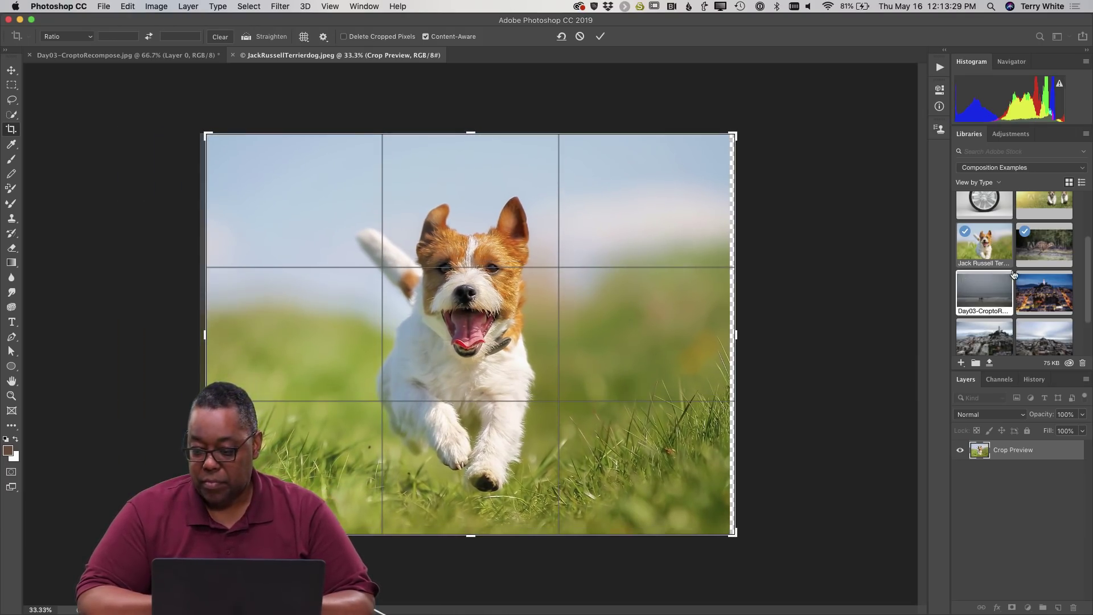
scroll(1055, 301, down, 3)
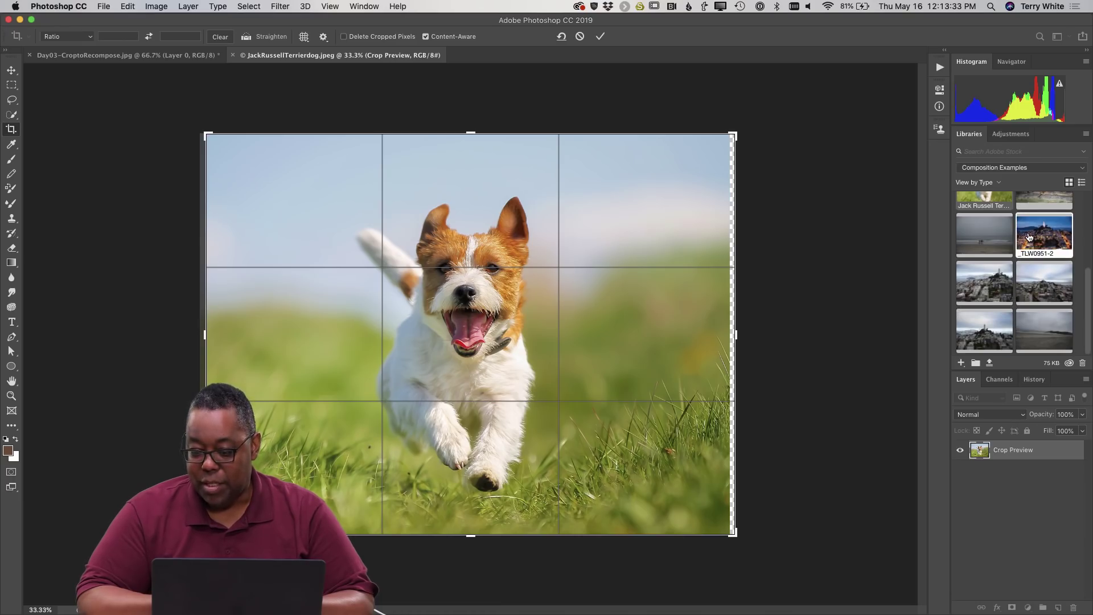
key(Return)
Step: Open the city photos _TLW0897, _TLW0896, _TLW0887 and _TLW0951-2 from the Composition Examples library
double_click(984, 289)
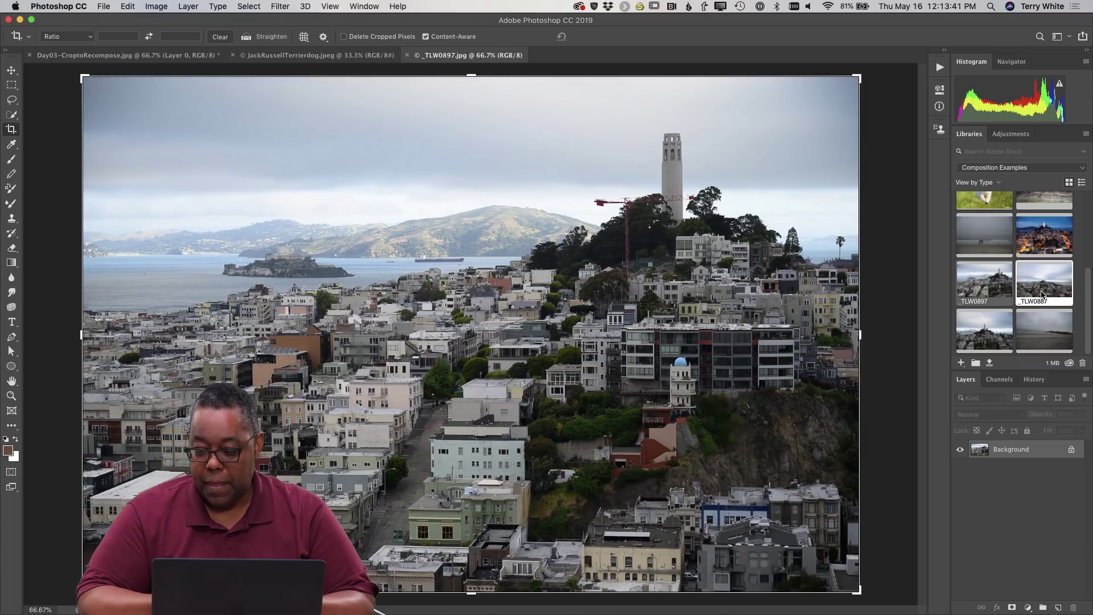
double_click(985, 330)
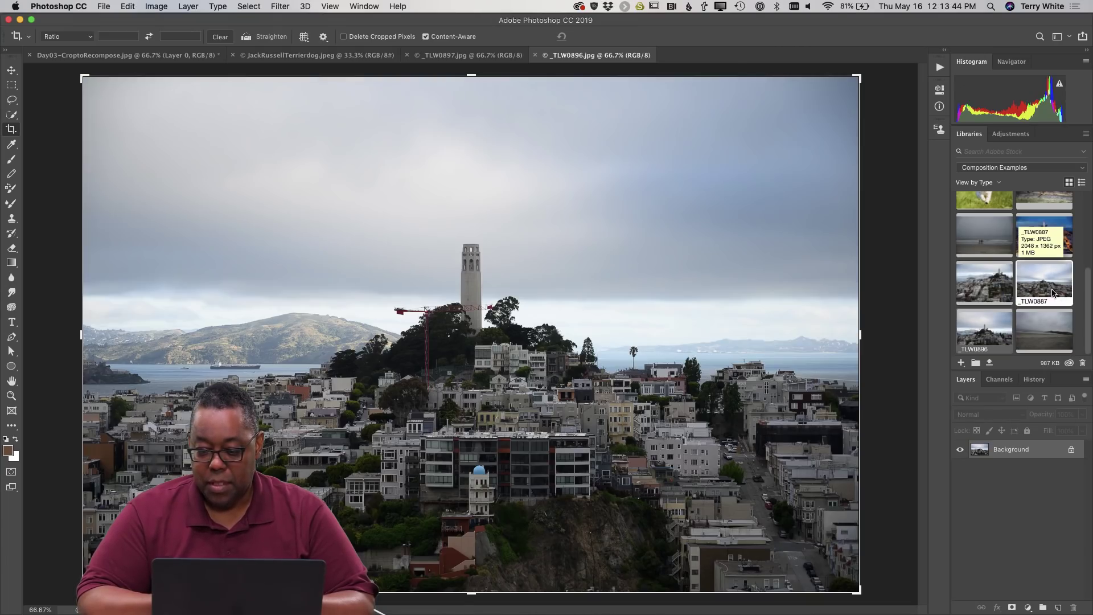
double_click(1053, 293)
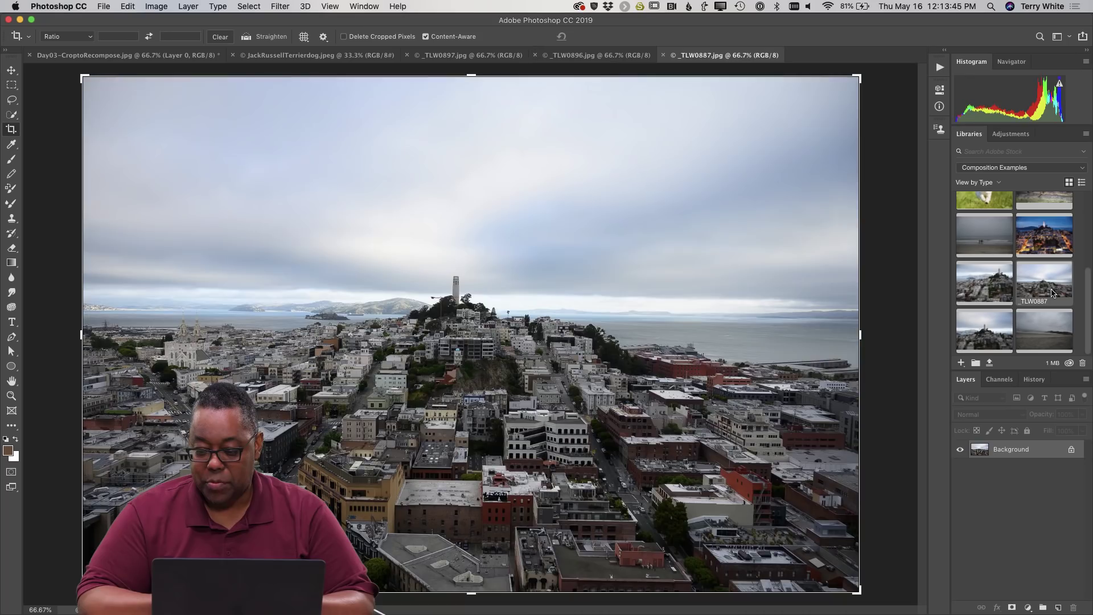
double_click(1055, 240)
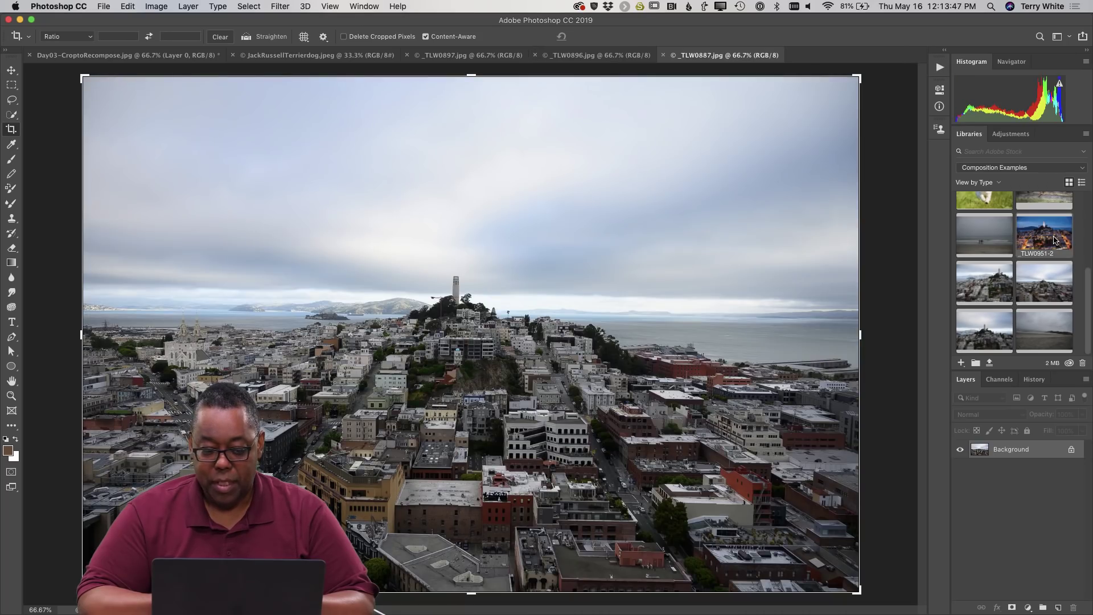
Step: Compare the tower's placement in _TLW0897, _TLW0896, _TLW0887 and _TLW0951-2, and dismiss the crop frame
click(454, 57)
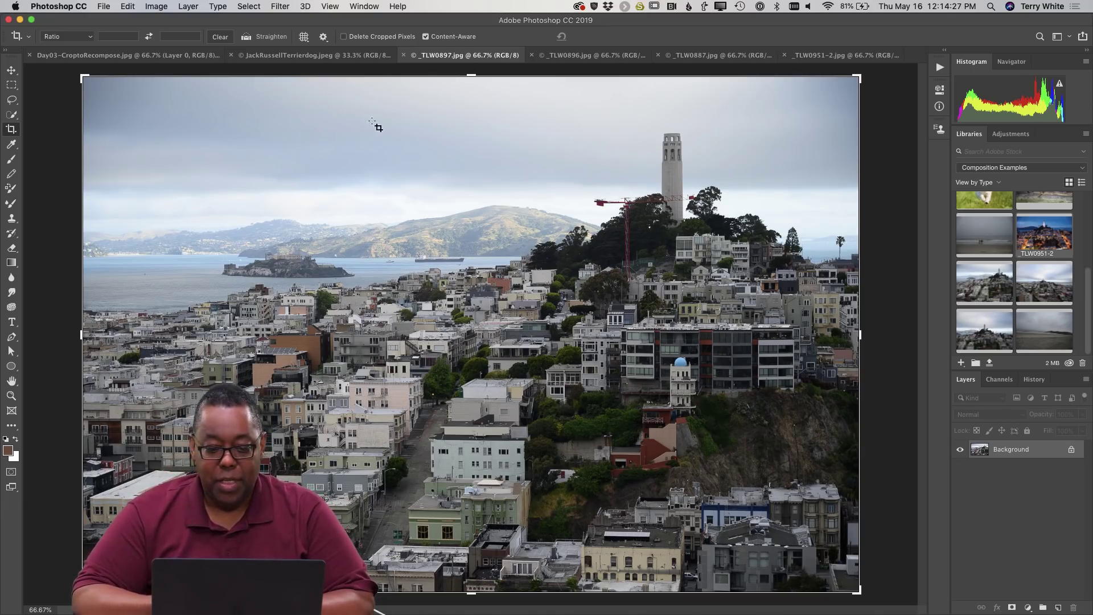
click(561, 57)
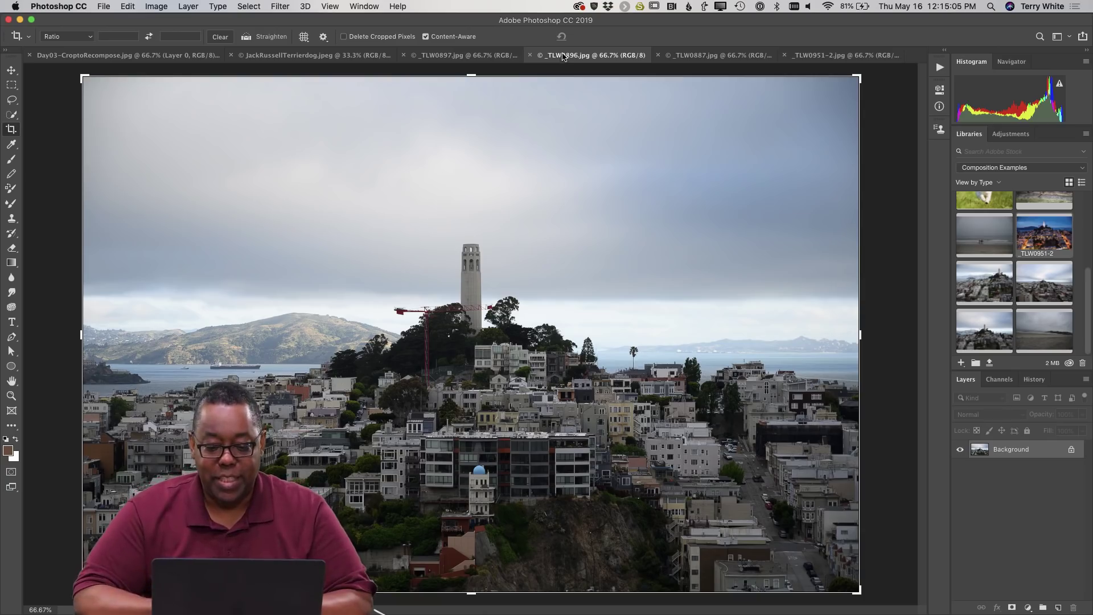
click(708, 55)
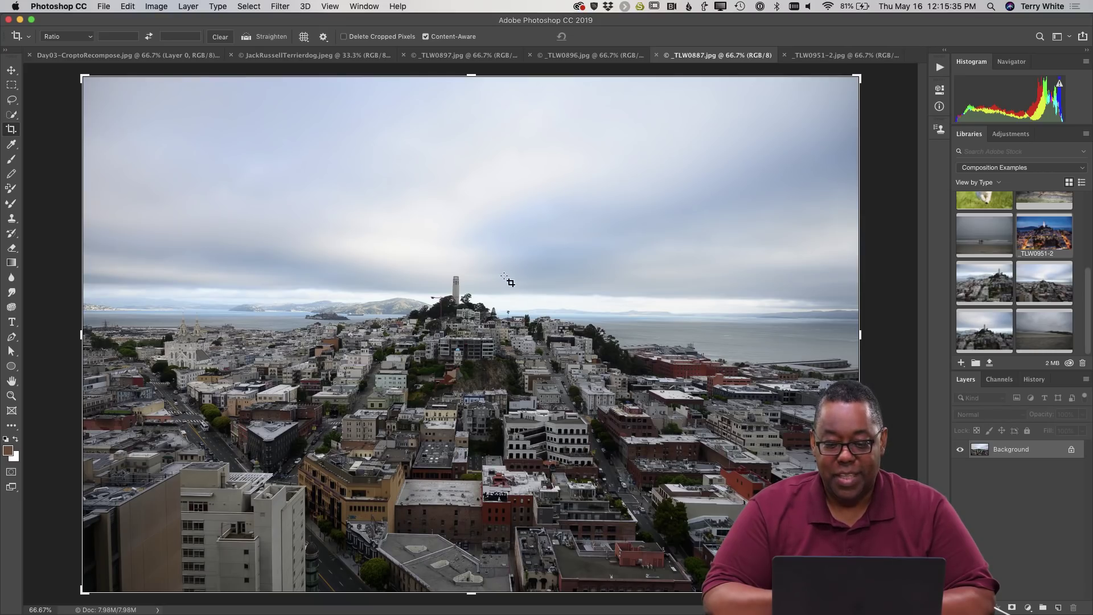
click(853, 56)
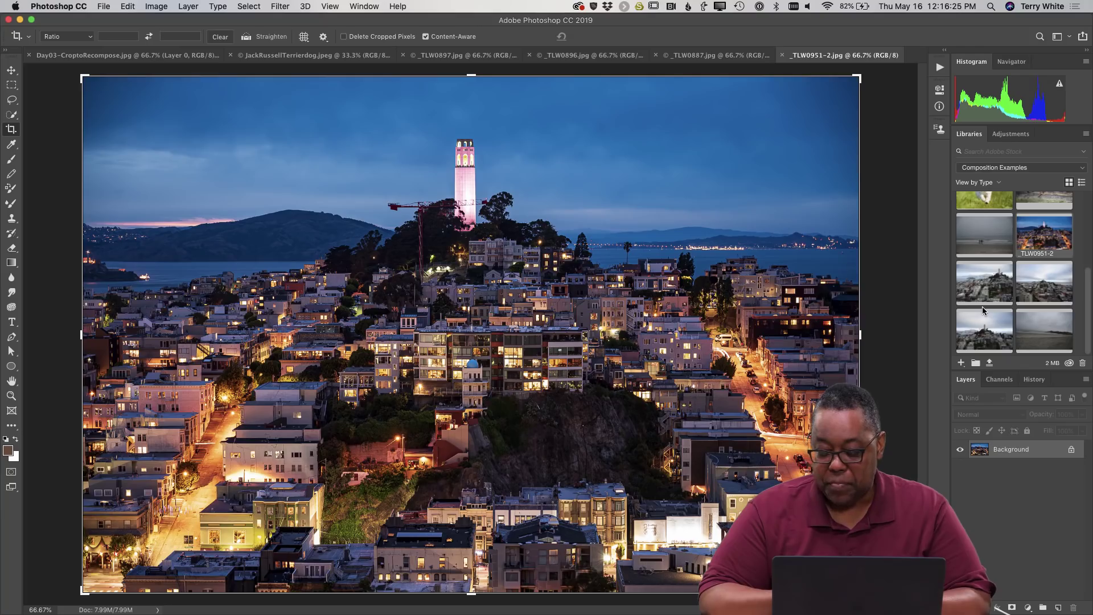
key(Return)
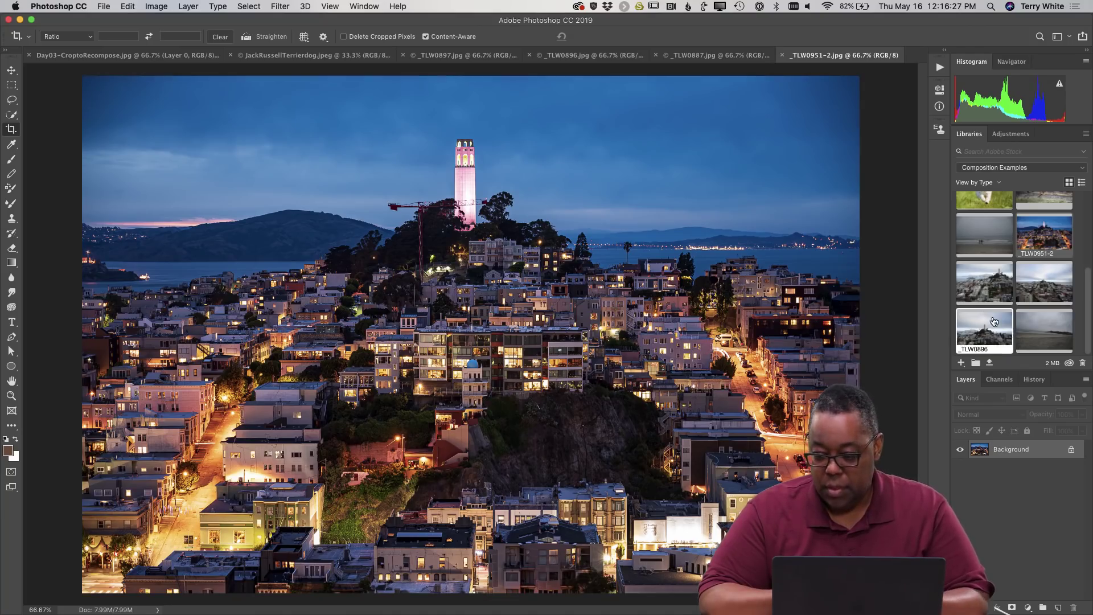
Step: Open the Tesla 21 Arachnid wheel photo from the library and crop it to the hub and the wheel's lower-right portion
scroll(985, 308, up, 10)
scroll(993, 310, up, 1)
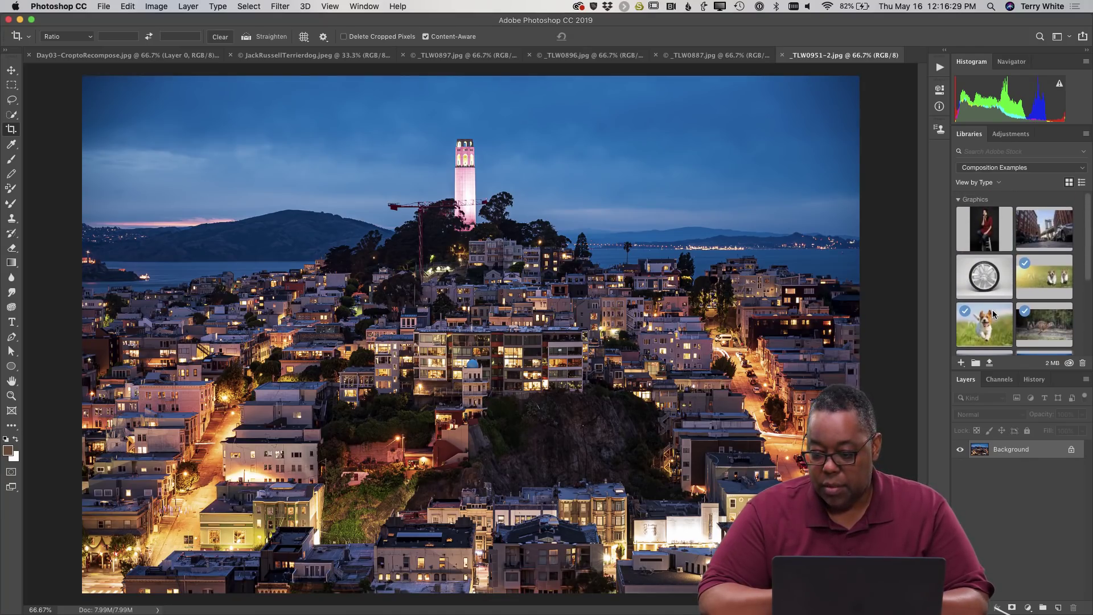
double_click(987, 281)
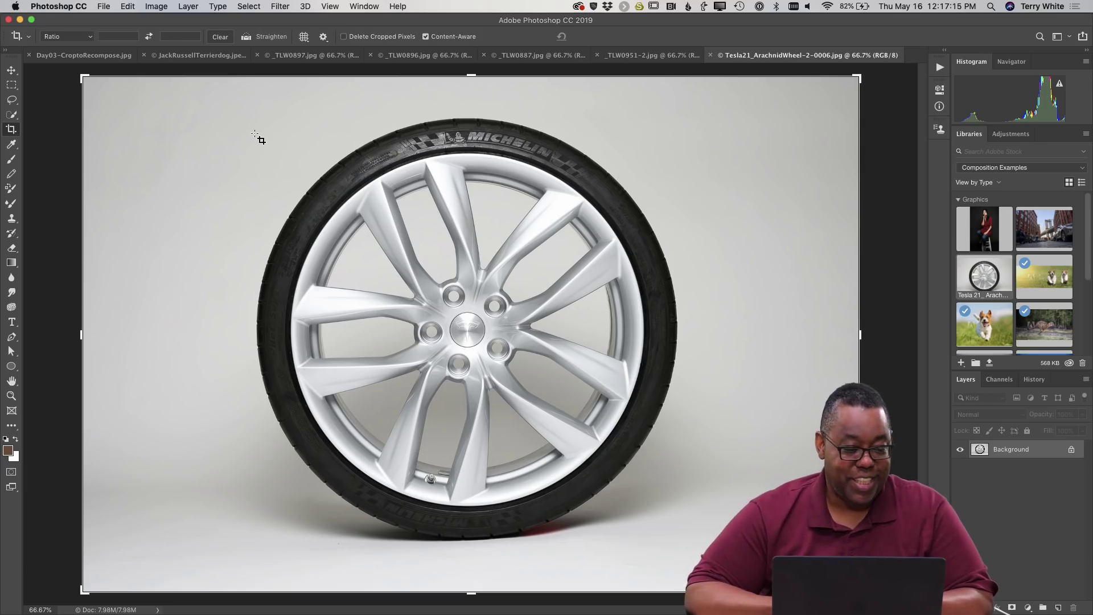
drag(83, 79, 229, 171)
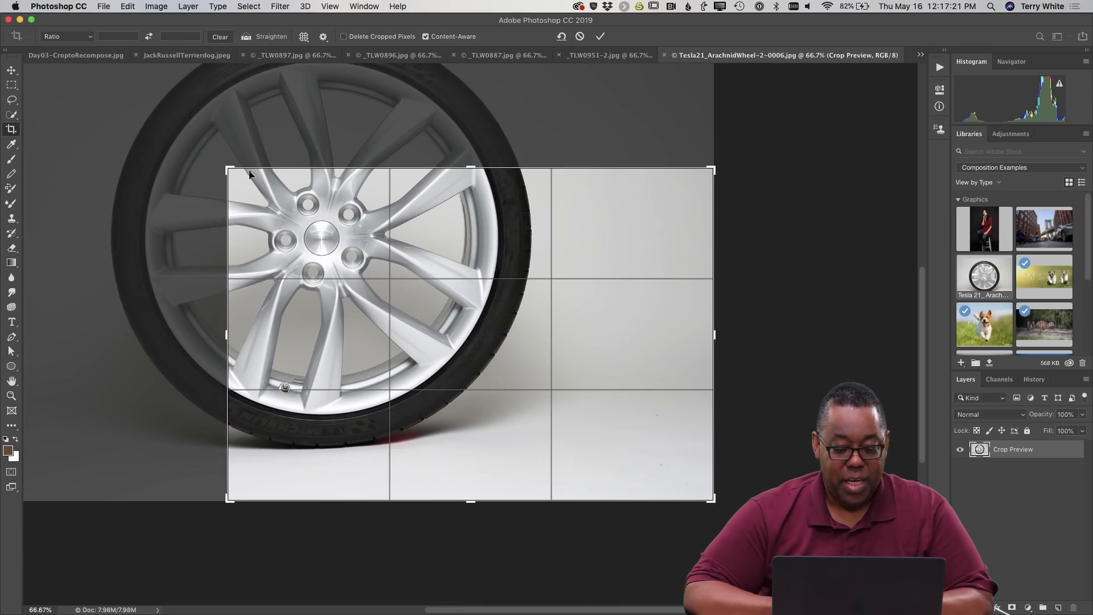
drag(717, 502, 639, 476)
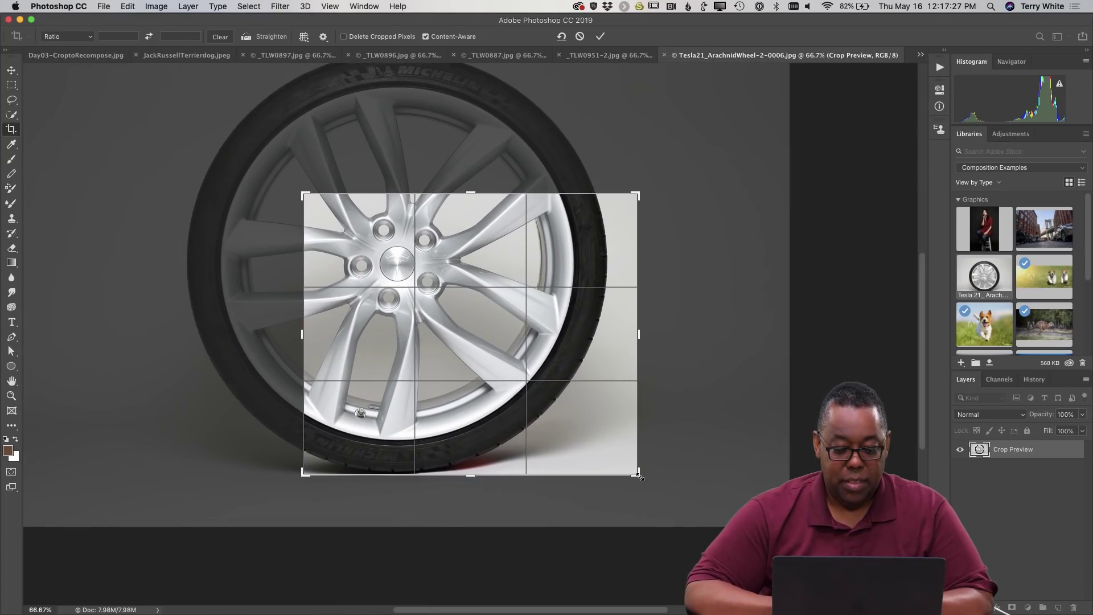
click(601, 37)
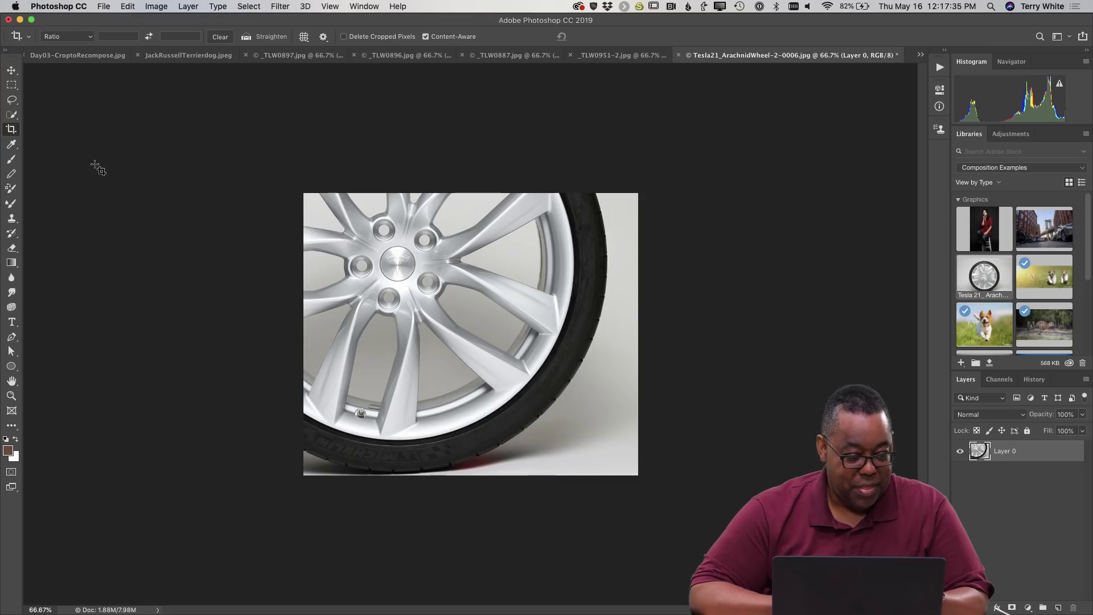
Step: Reopen the wheel photo's crop, tighten the frame around the hub and lower-right tire, and apply it
click(343, 227)
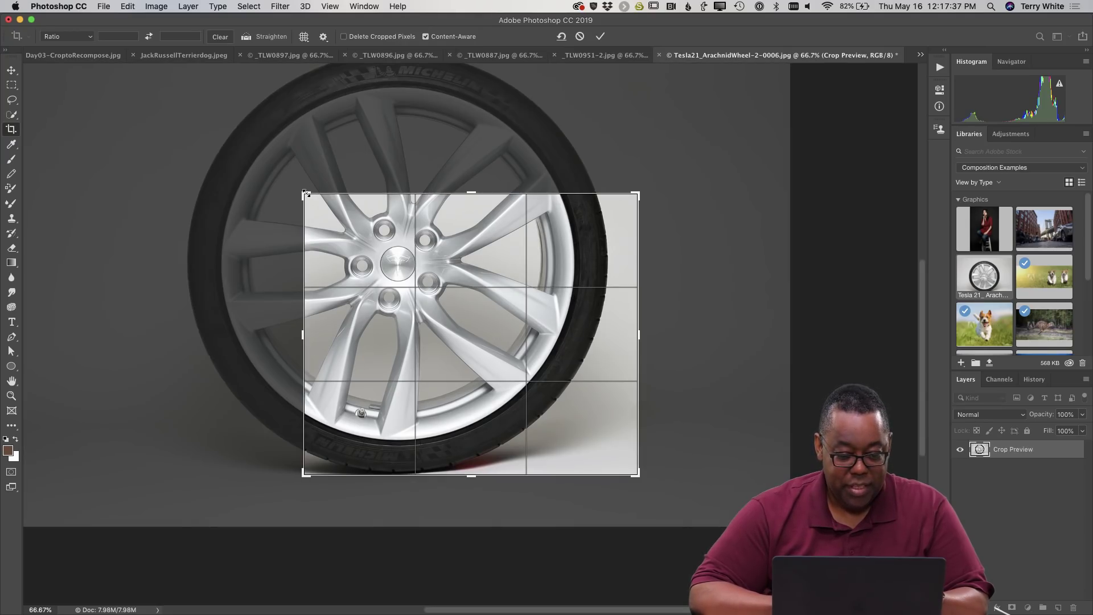
drag(304, 194, 319, 201)
drag(624, 467, 617, 474)
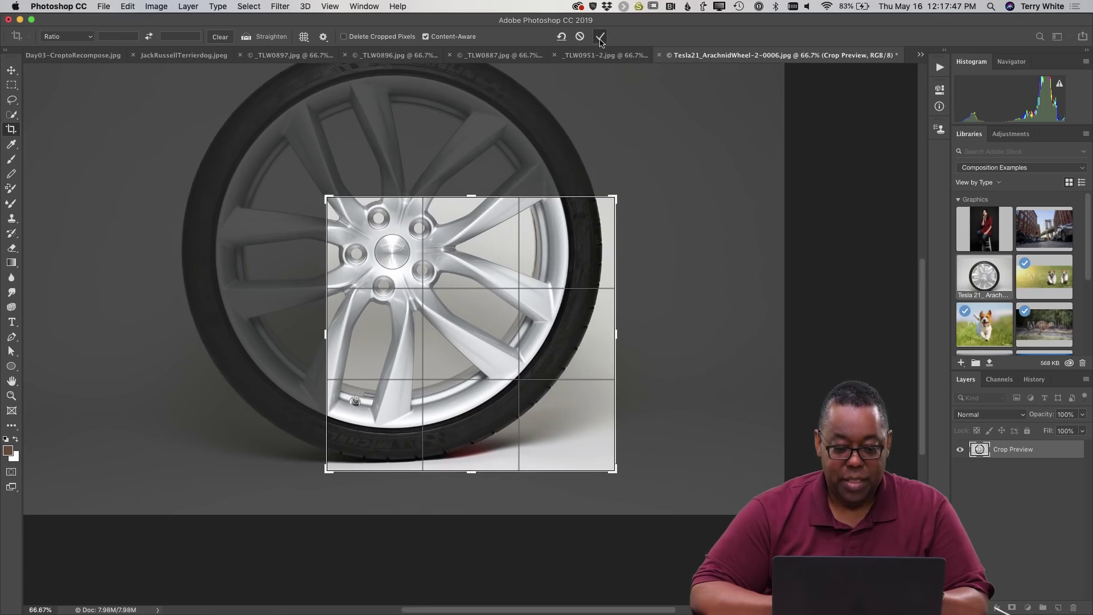
click(600, 36)
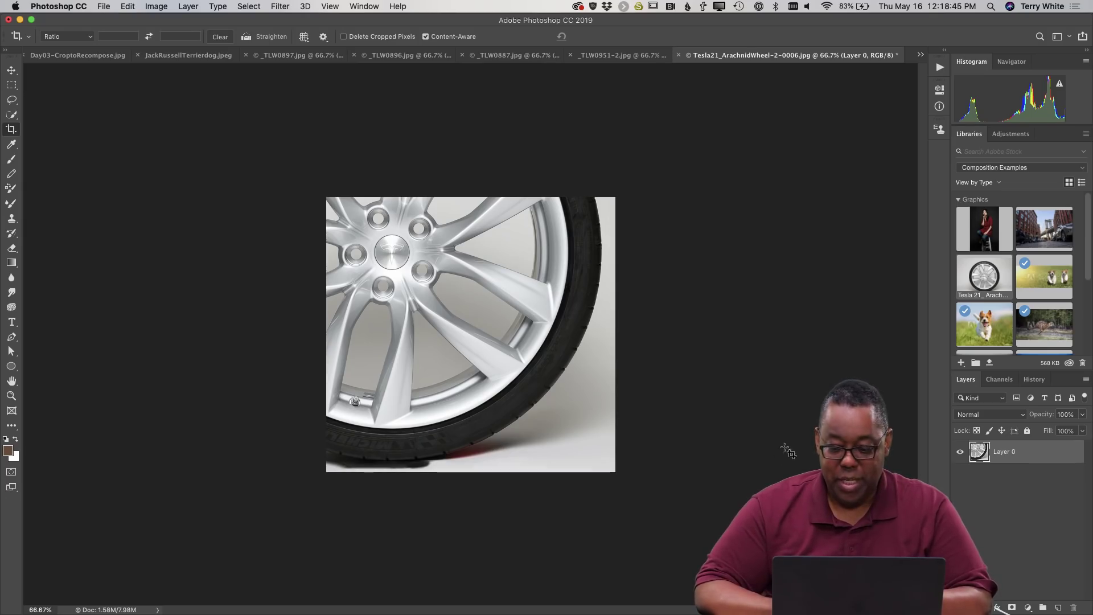
Step: Open the puppies web banner and the Background portrait from the library, and set the portrait's crop ratio to 5 : 7
double_click(1054, 287)
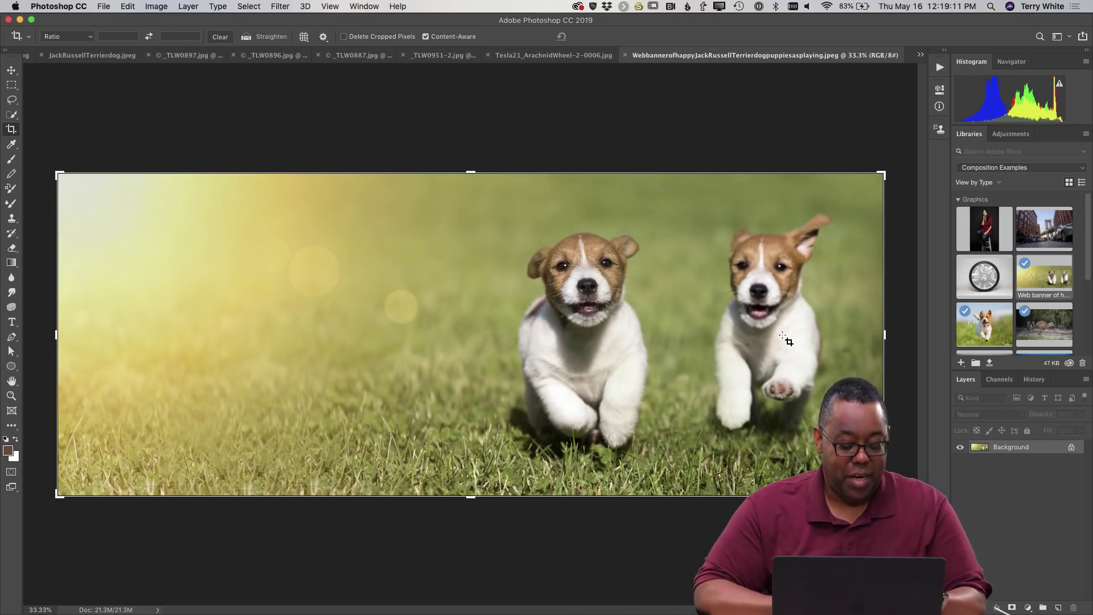
double_click(982, 230)
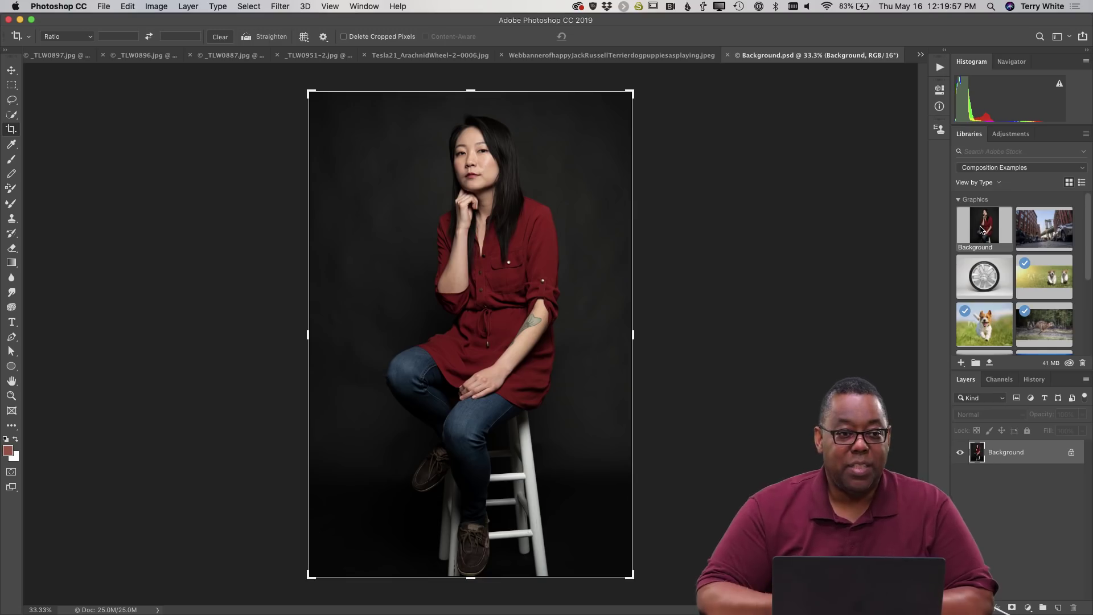
click(91, 37)
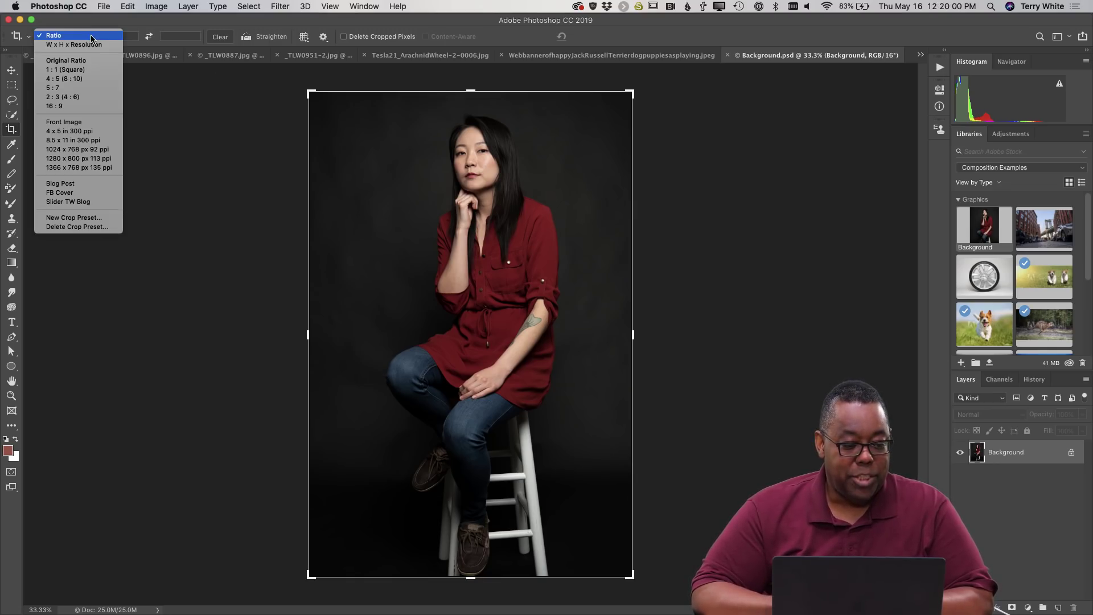
click(89, 88)
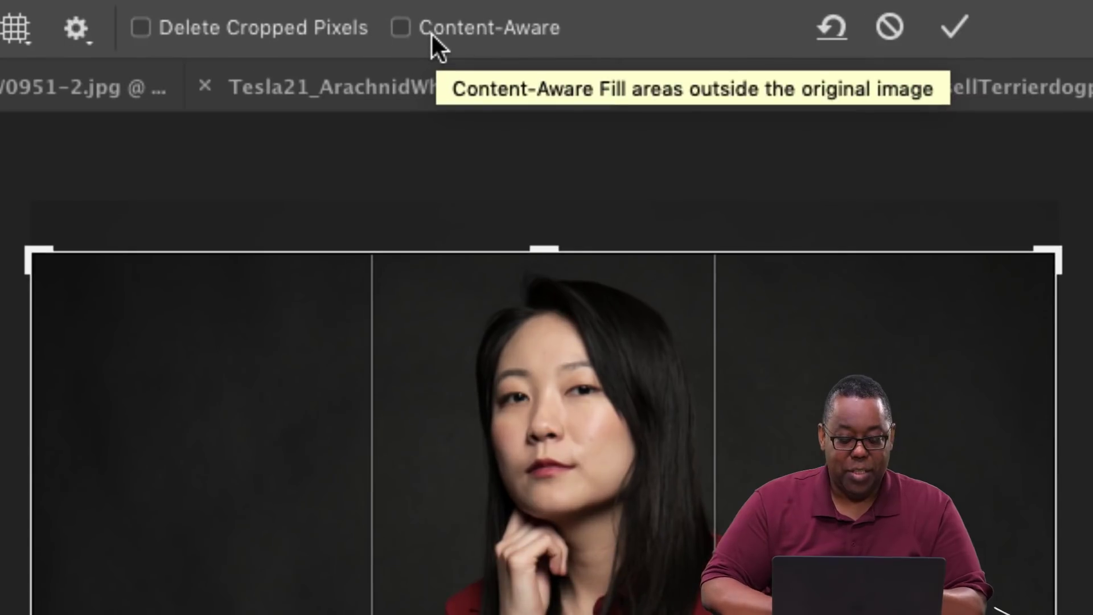
Step: Try extending the portrait's 5 : 7 crop slightly past the photo's left edge with Content-Aware enabled, and undo the applied crop
click(405, 29)
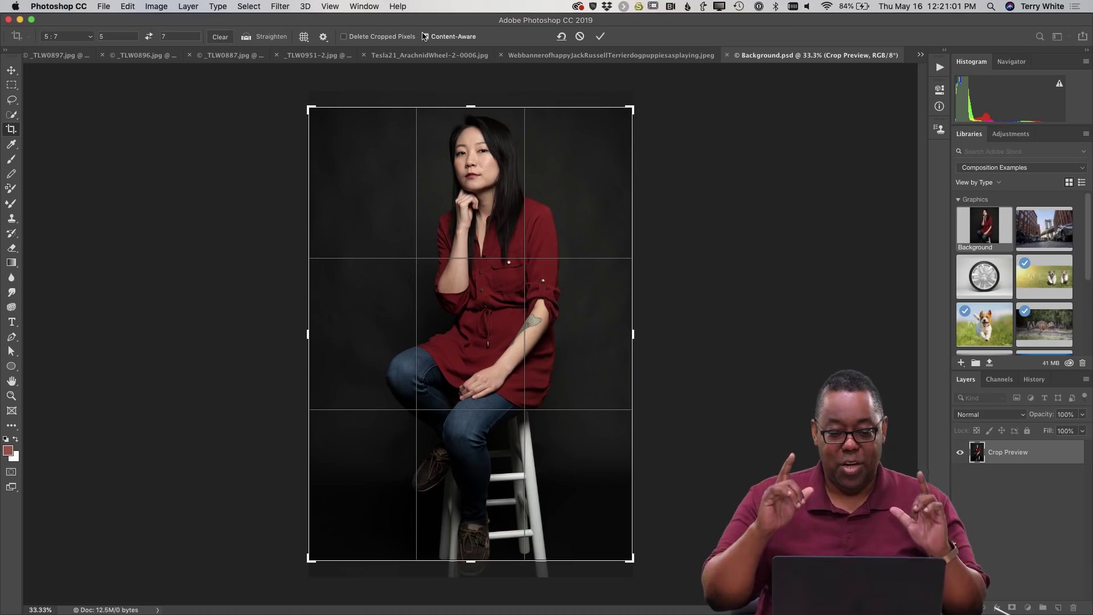
click(425, 37)
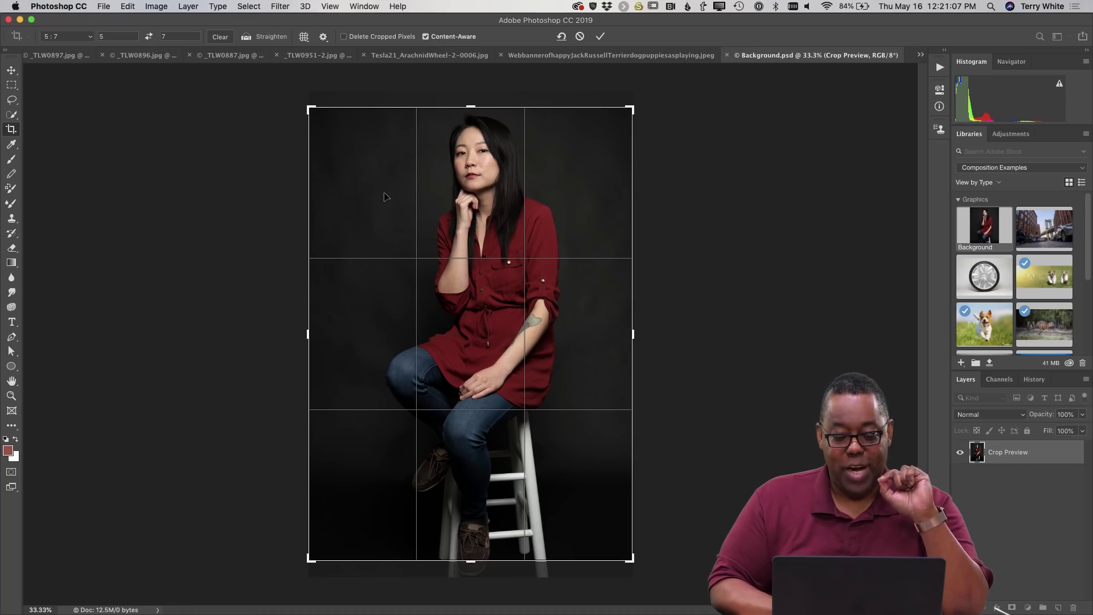
drag(307, 336, 297, 337)
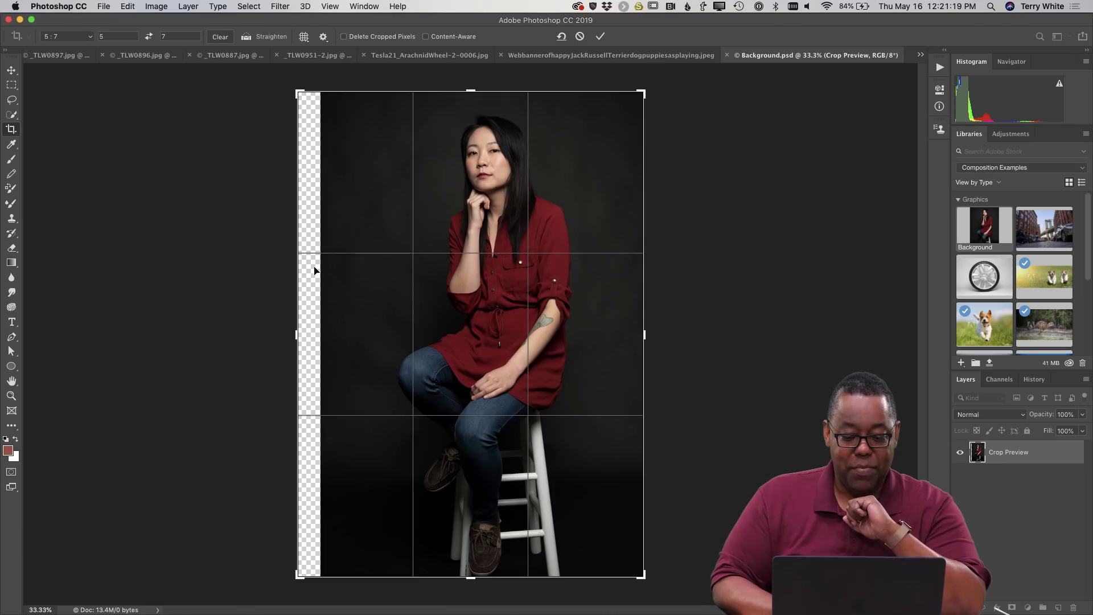
drag(297, 335, 286, 334)
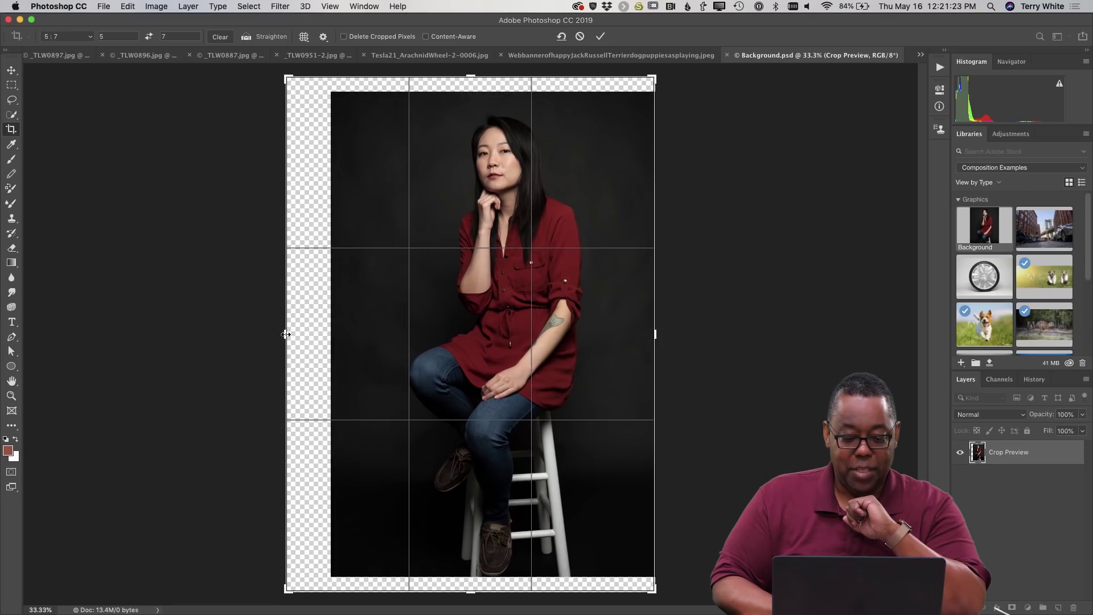
mouse_move(454, 319)
mouse_down()
mouse_move(454, 335)
mouse_move(455, 321)
mouse_up()
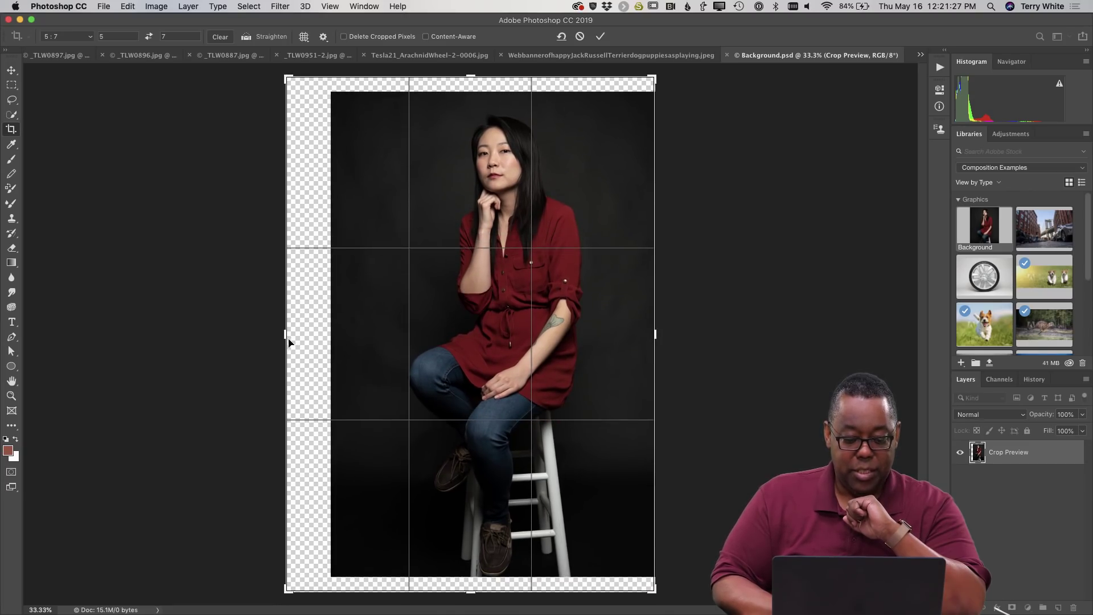
drag(287, 336, 293, 337)
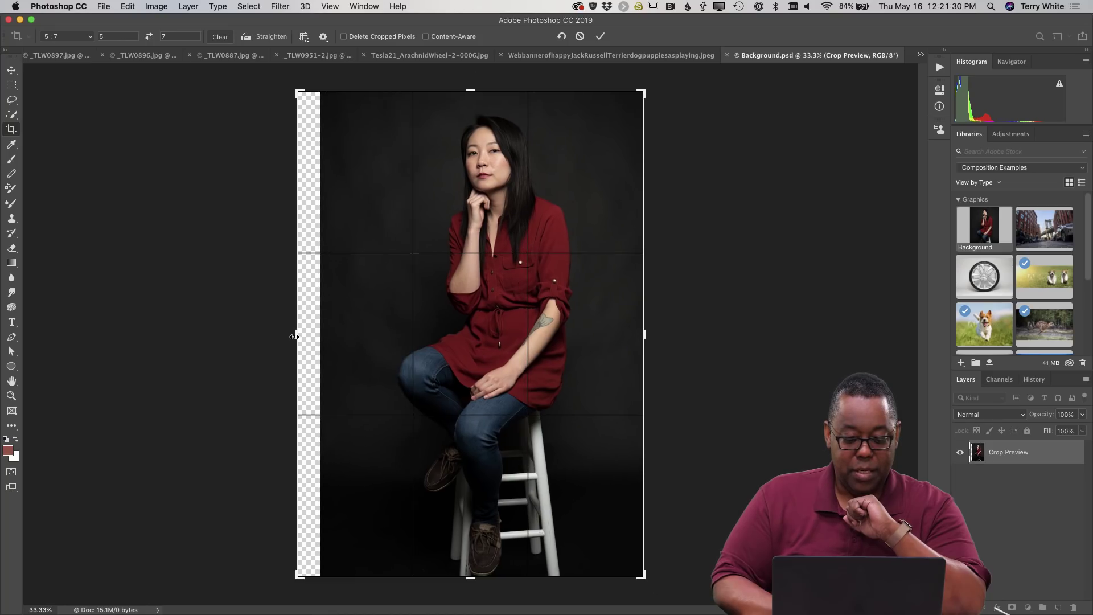
click(599, 37)
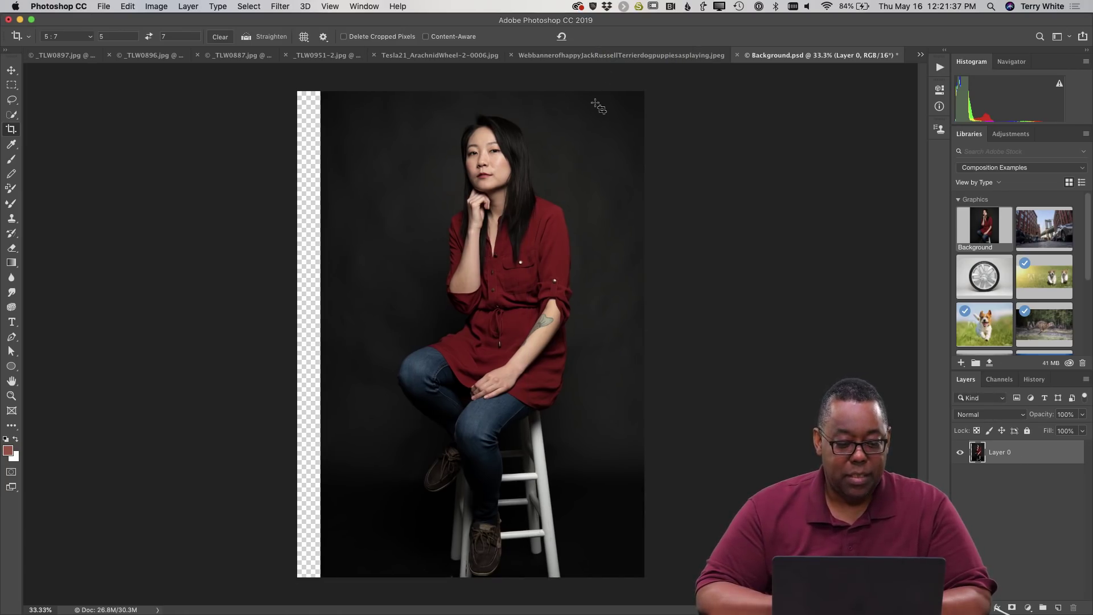
key(super+z)
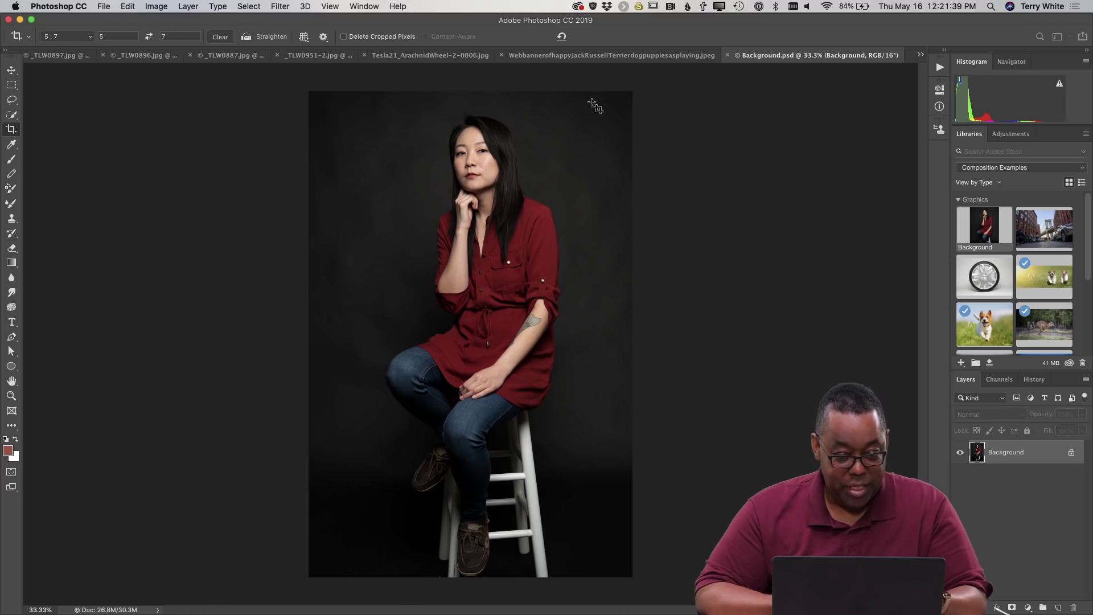
Step: Retry the widened Content-Aware crop beyond the portrait's left edge, and undo it again
click(392, 151)
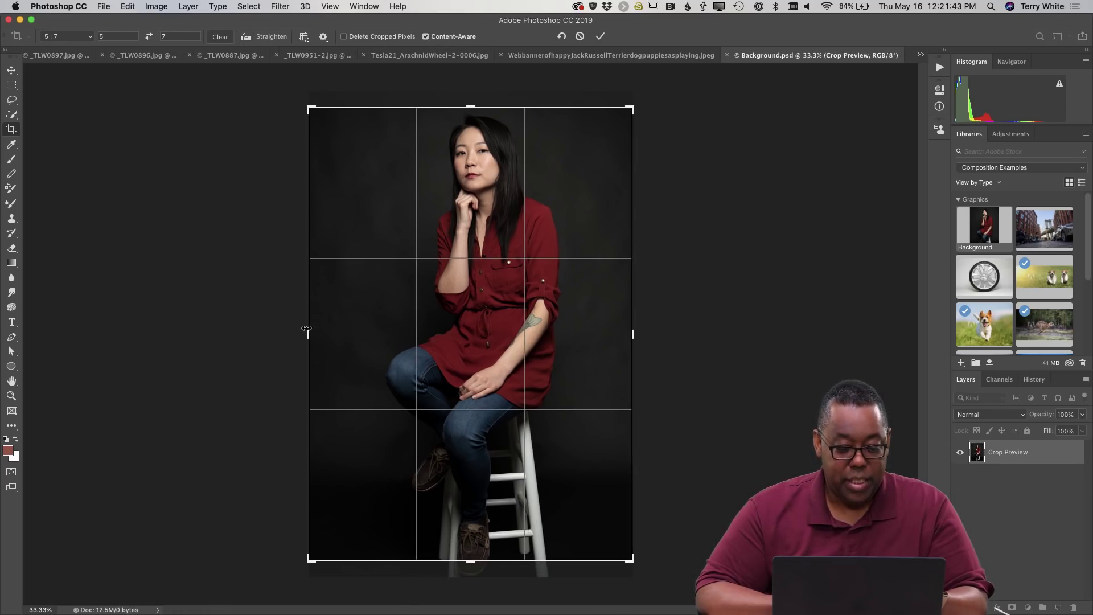
drag(307, 335, 297, 335)
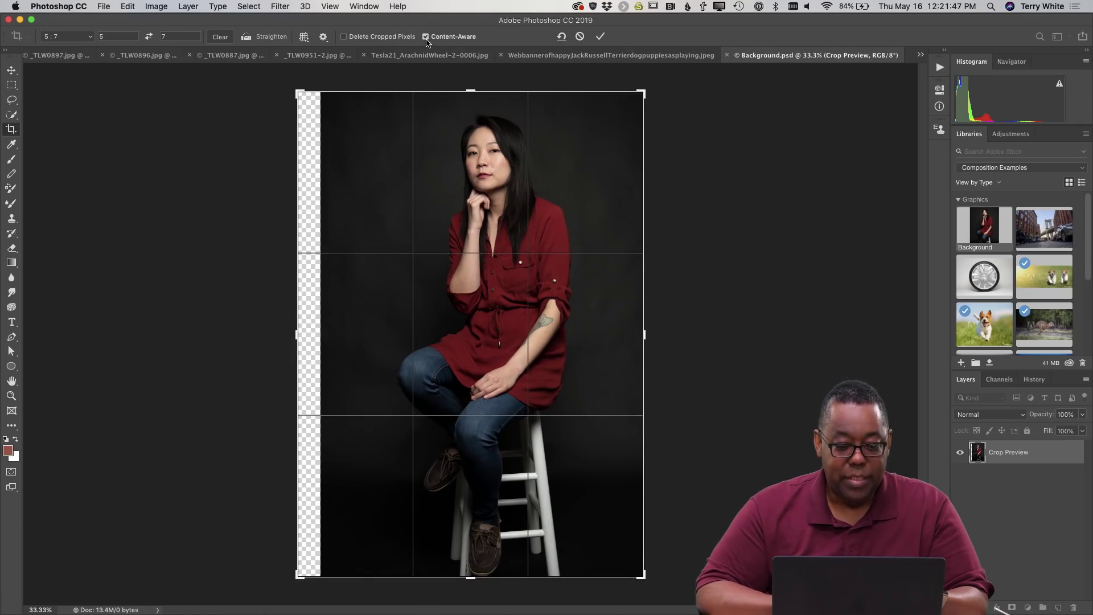
click(599, 35)
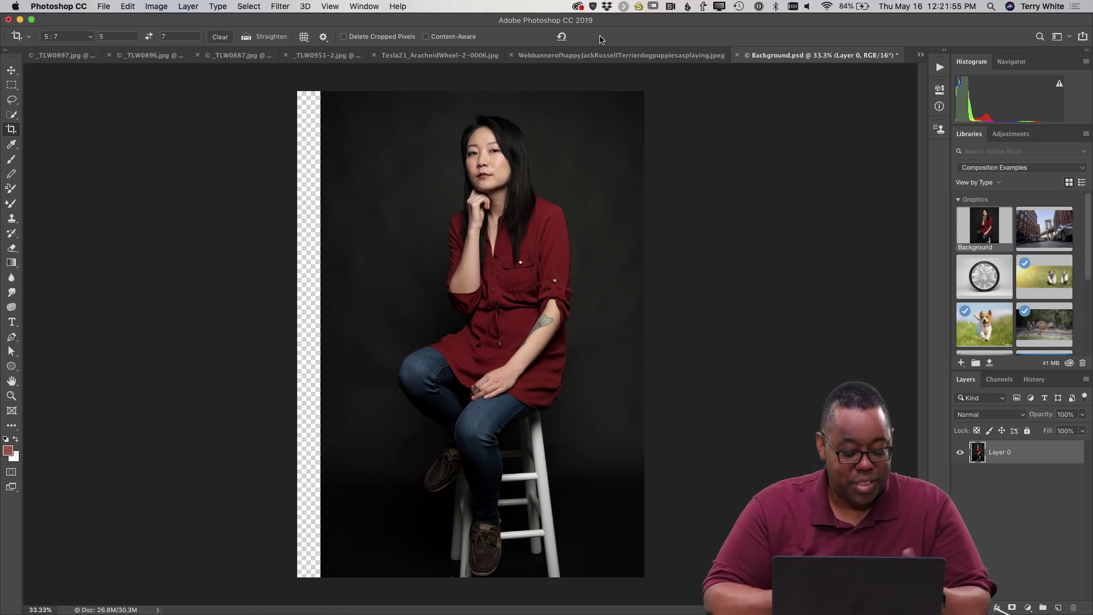
key(super+z)
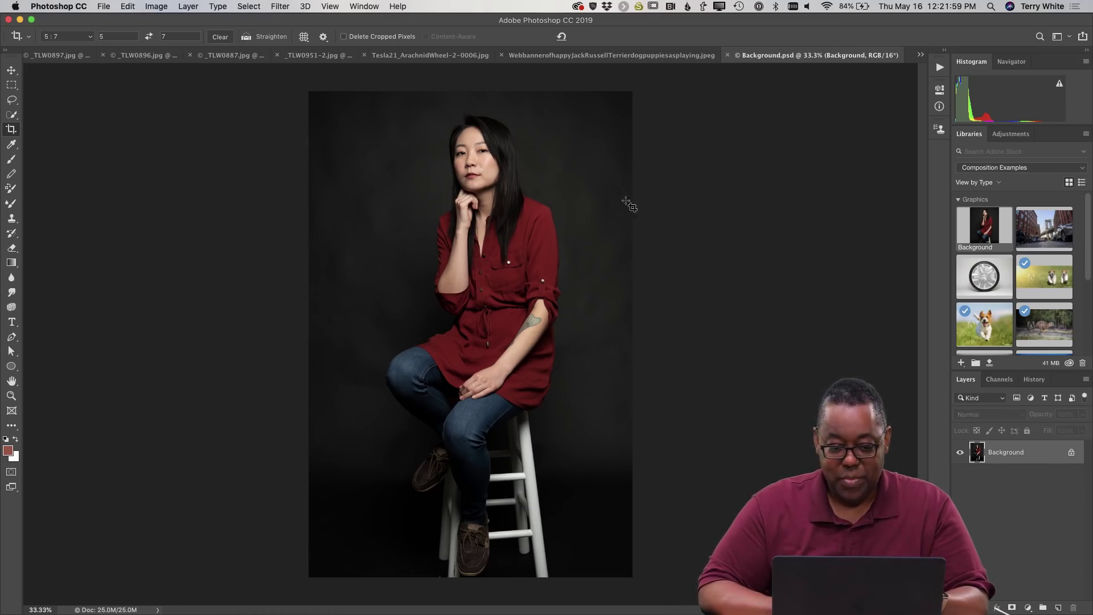
Step: Widen the portrait's crop past its left edge again, apply it, and reapply the crop over the extended canvas with Content-Aware
click(339, 319)
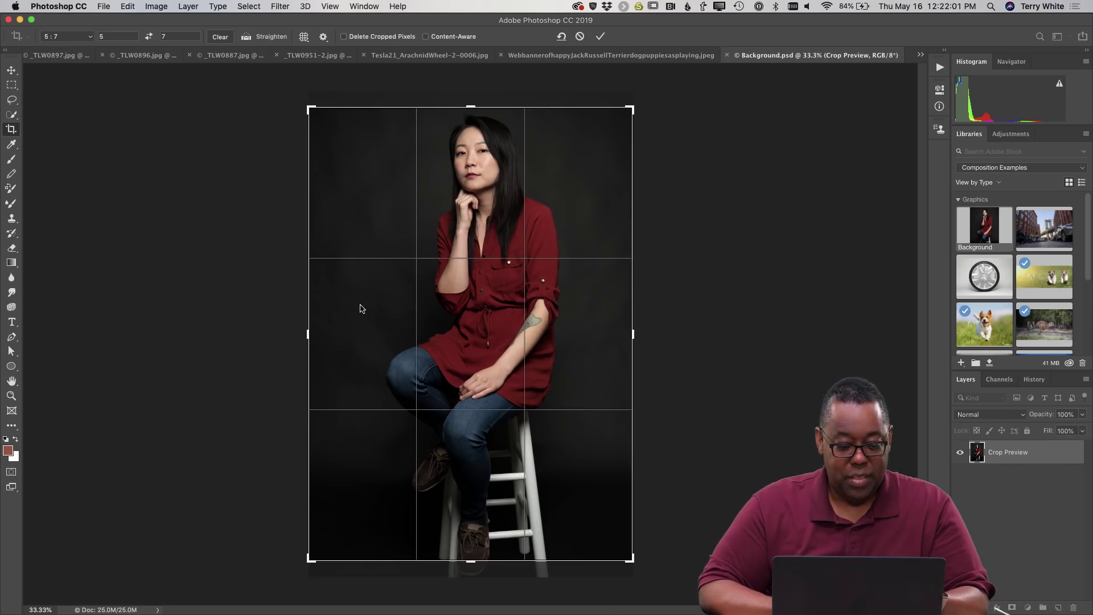
click(426, 37)
drag(309, 338, 294, 334)
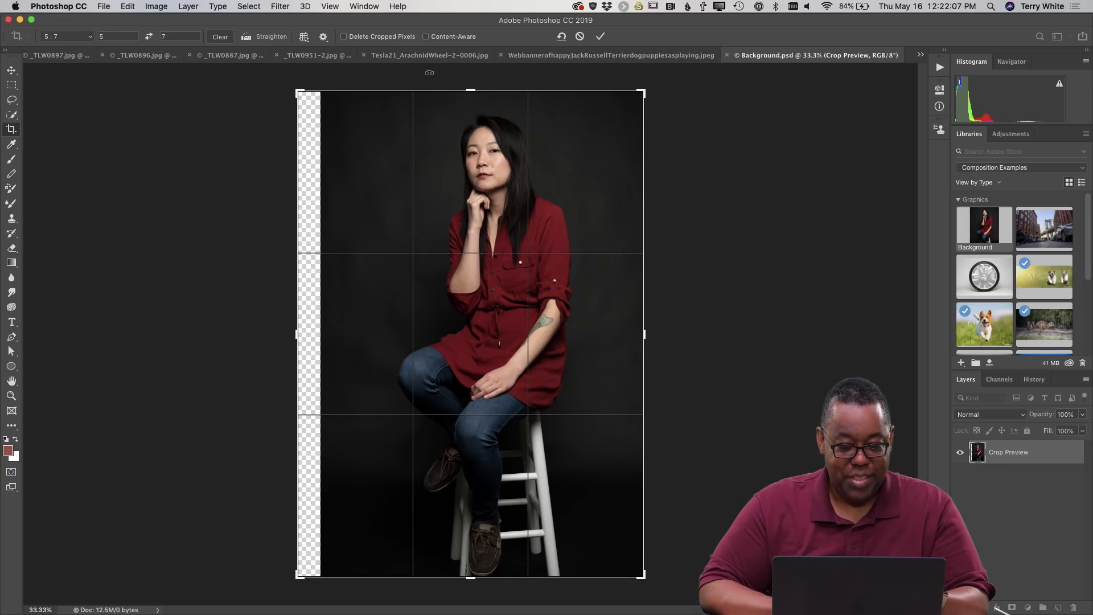
click(601, 37)
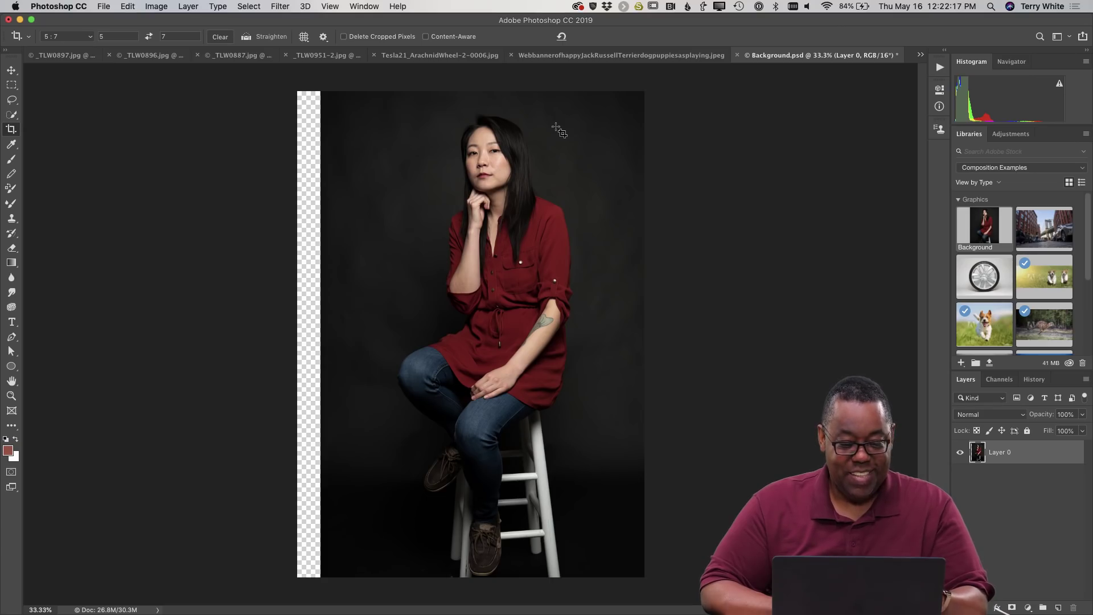
click(451, 243)
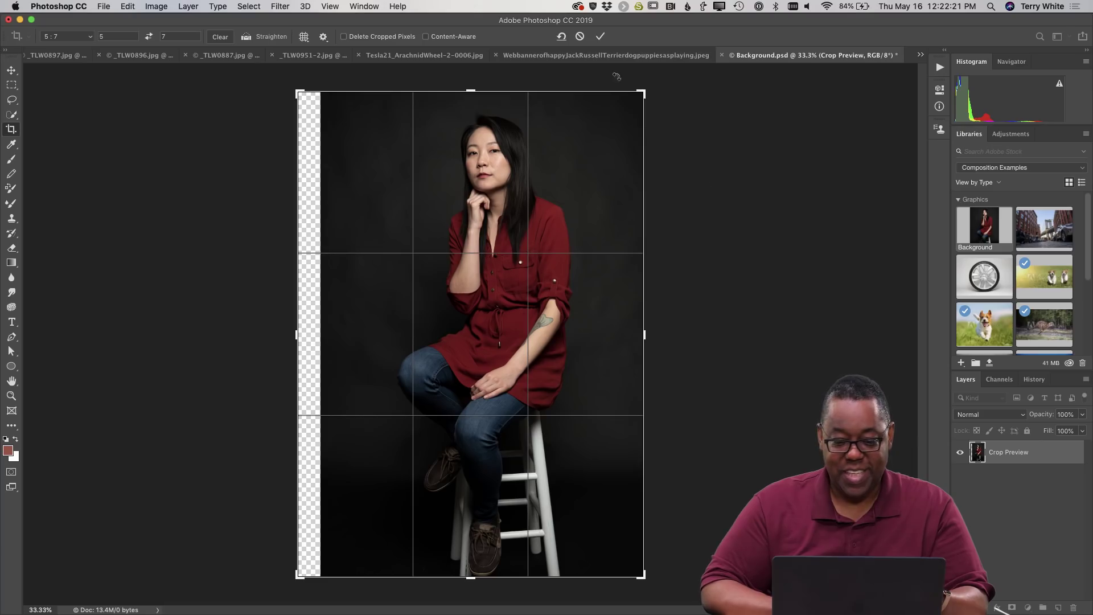
click(602, 35)
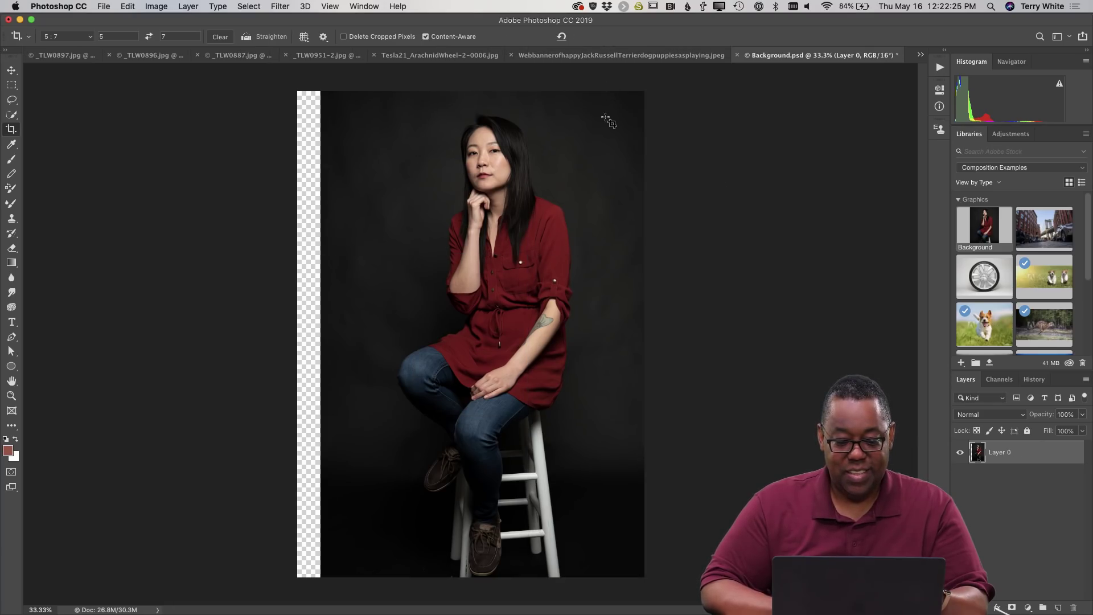
Step: Close the Background portrait without cropping or saving it, and reopen a fresh copy from the library
click(338, 306)
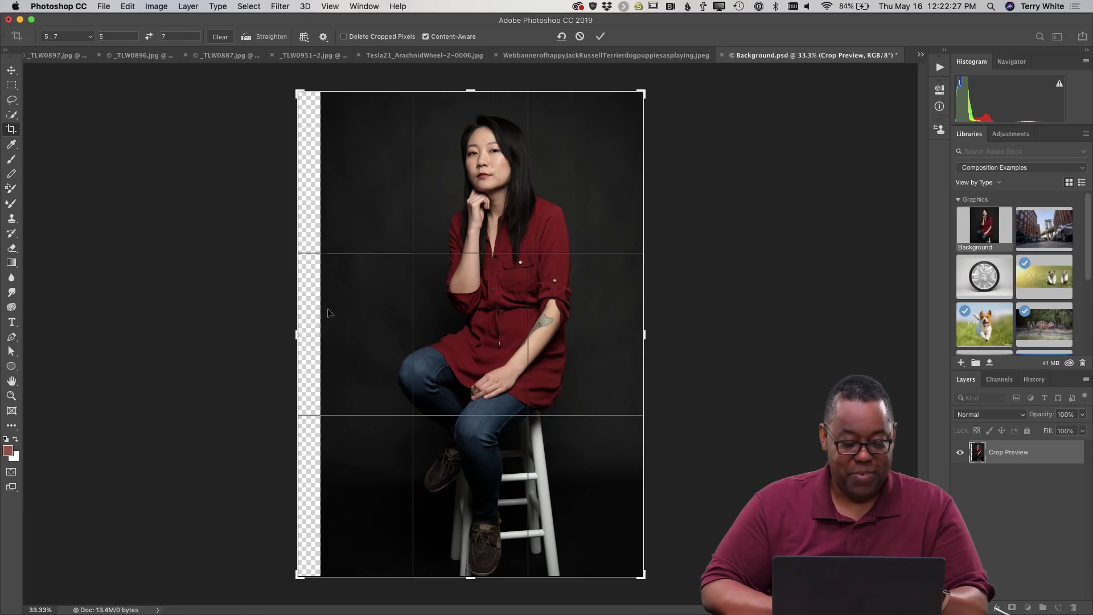
key(super)
key(super+w)
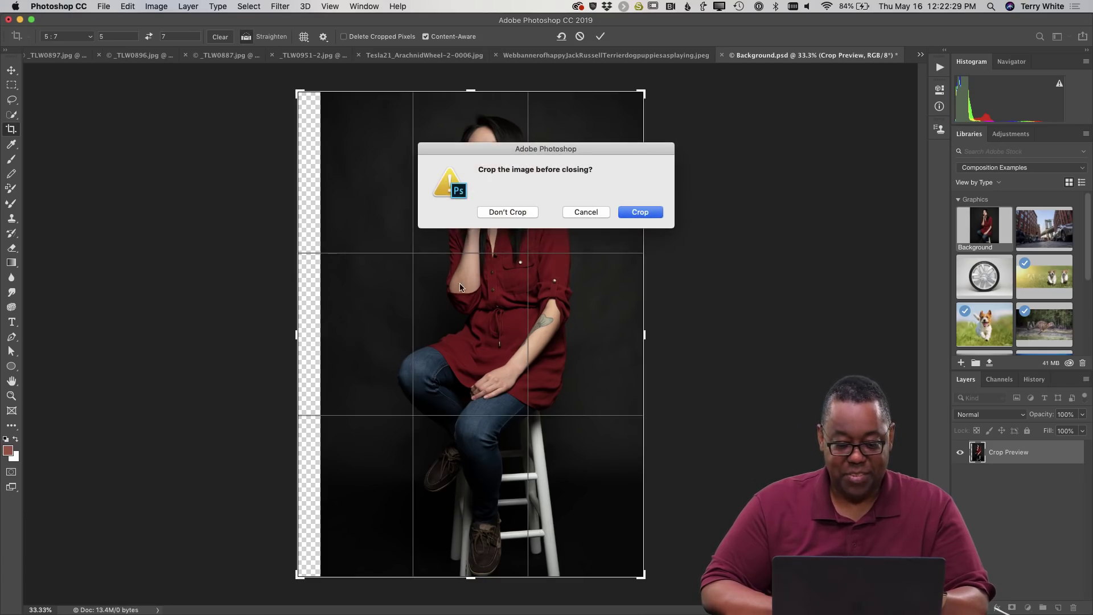
click(507, 216)
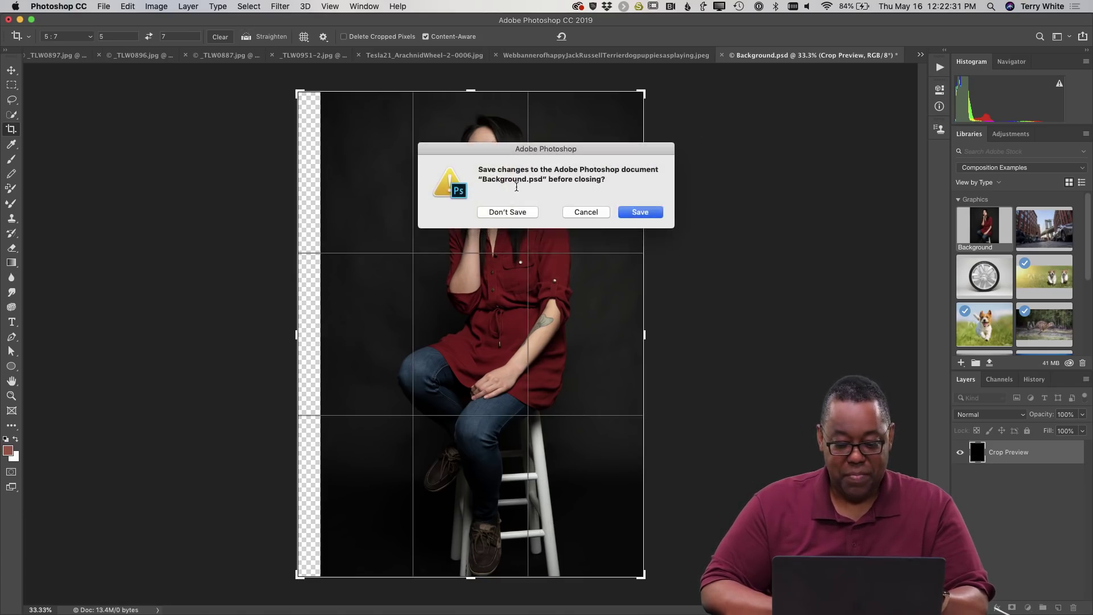
click(520, 214)
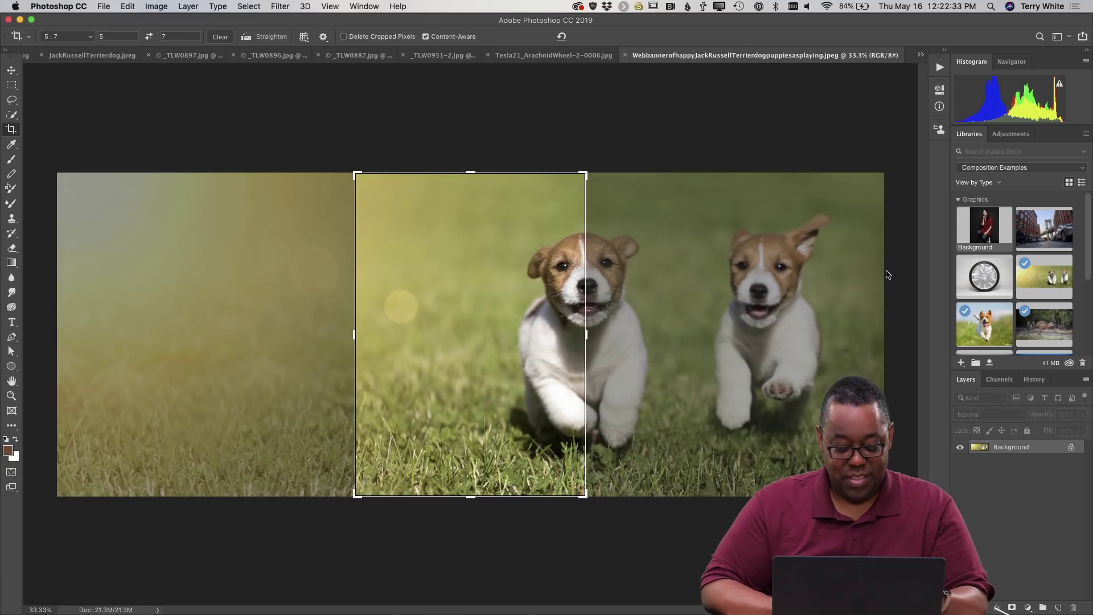
key(Escape)
key(v)
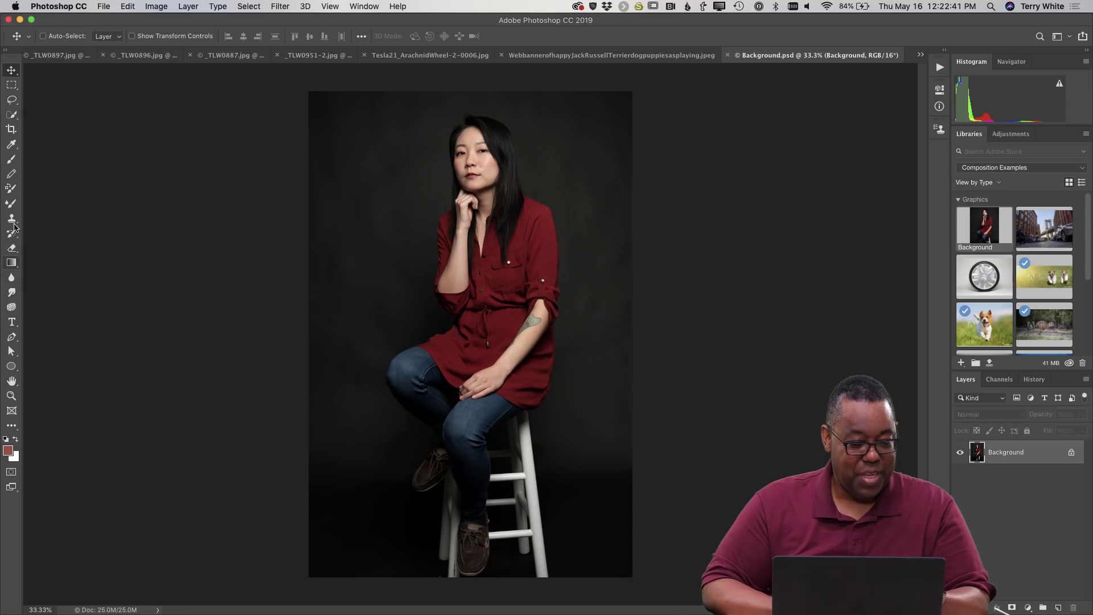
Step: Try the Content-Aware crop beyond the left edge on the reopened portrait, and undo it
click(11, 130)
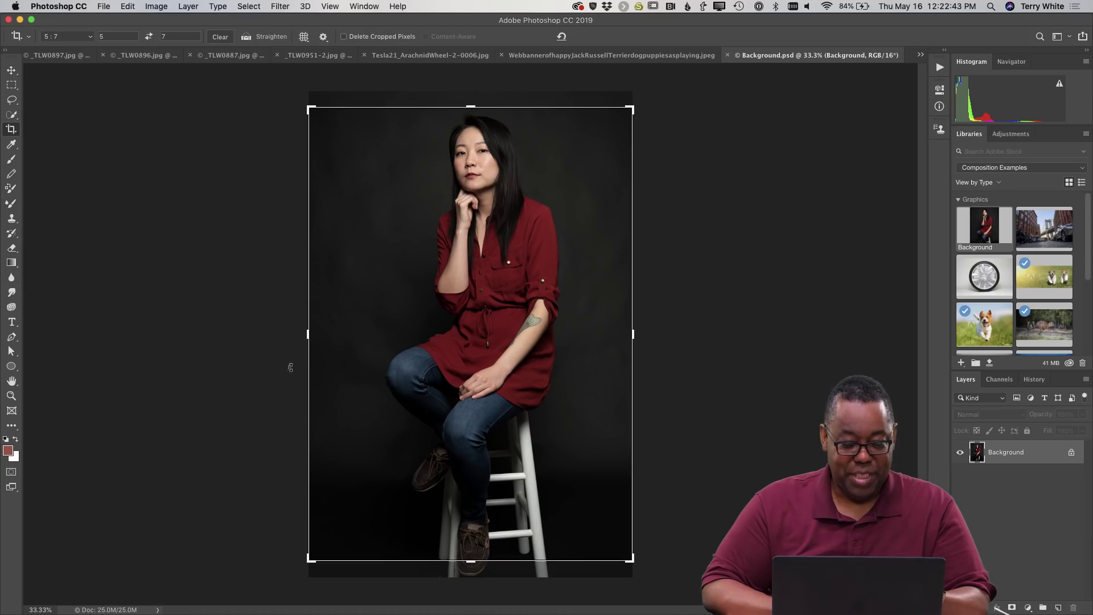
drag(306, 336, 296, 337)
click(450, 36)
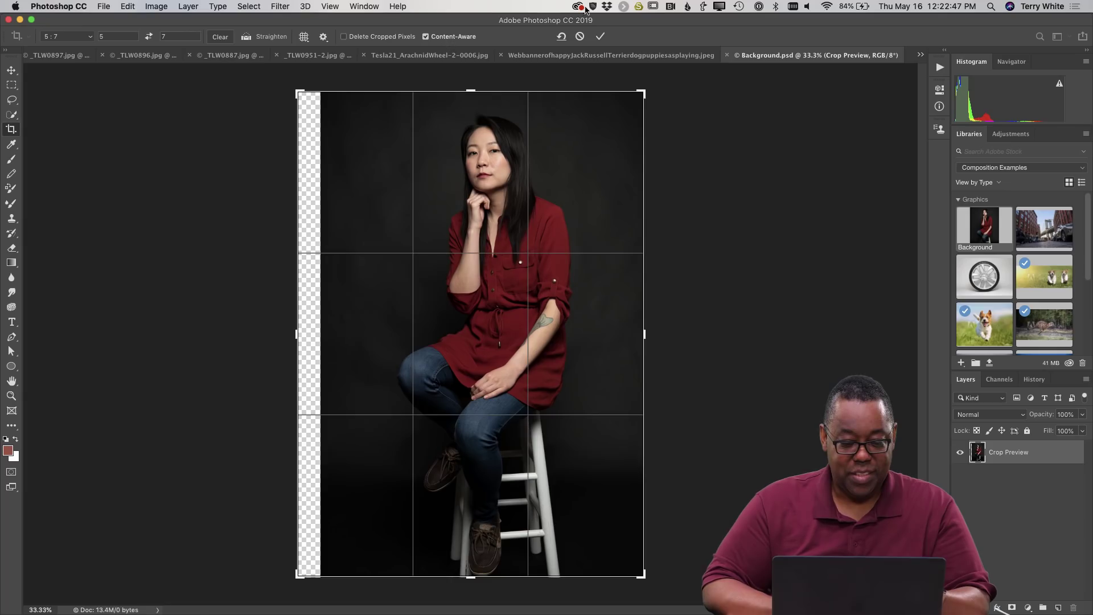
click(600, 35)
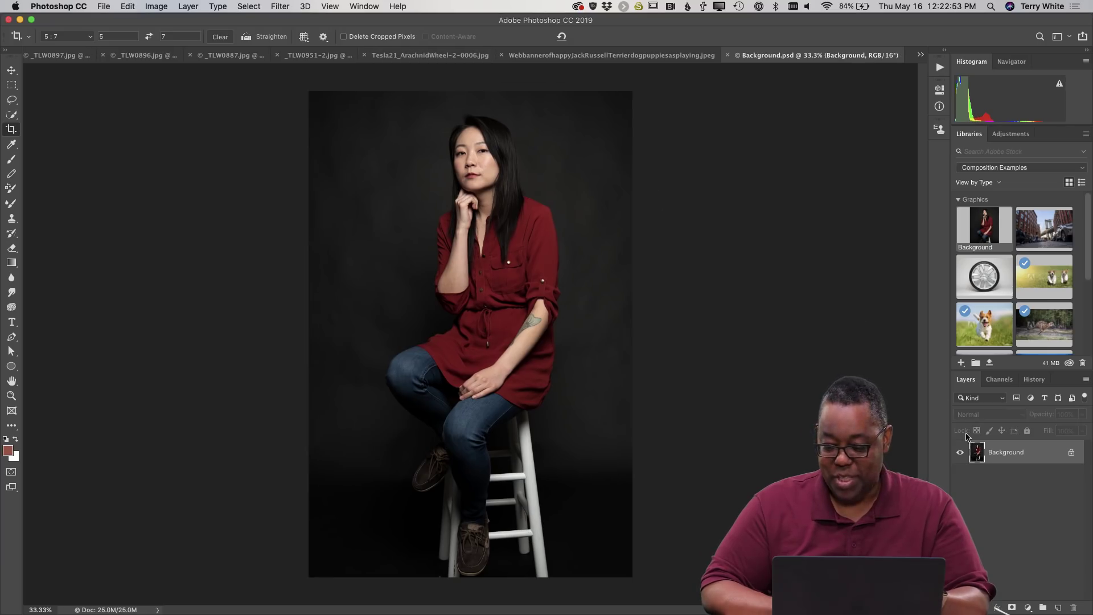
Step: Duplicate the portrait's Background layer and apply a Content-Aware crop that extends the backdrop slightly past the photo's left edge
drag(1025, 453, 1059, 608)
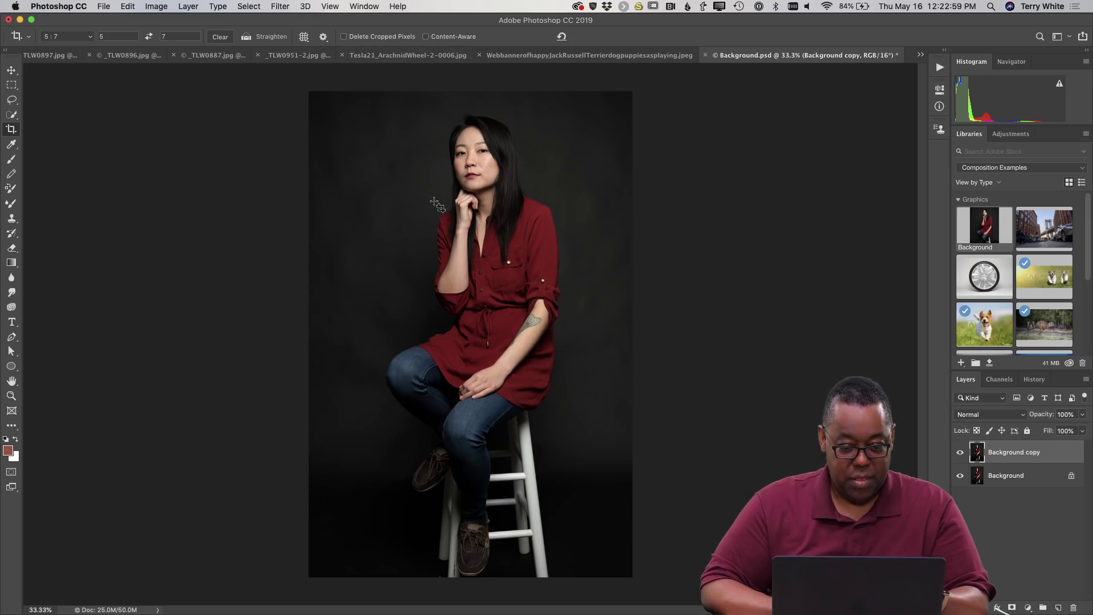
click(374, 267)
drag(306, 339, 297, 336)
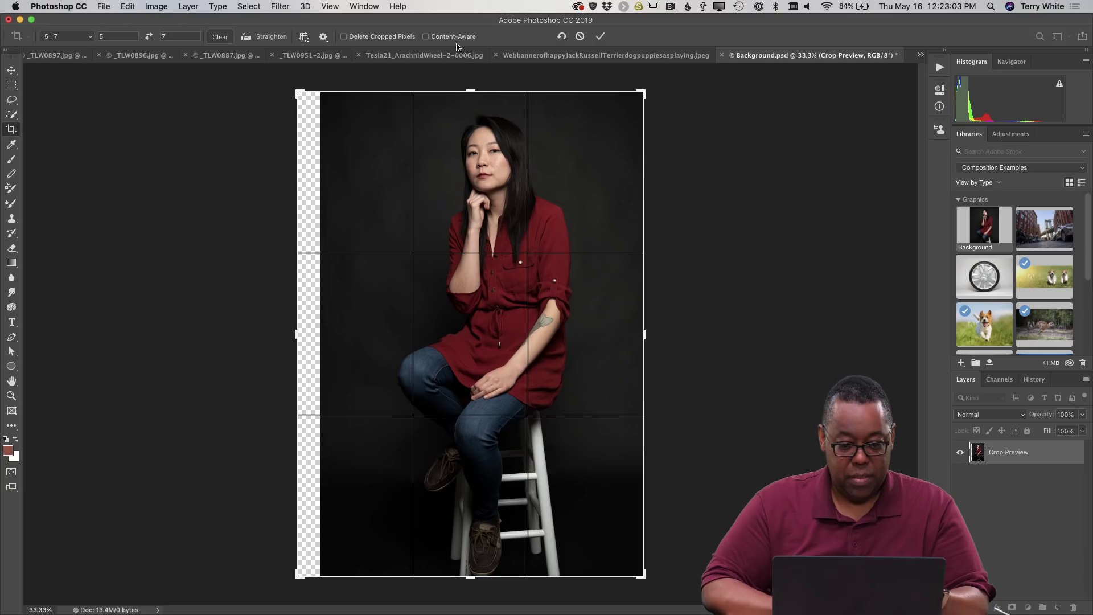
click(601, 37)
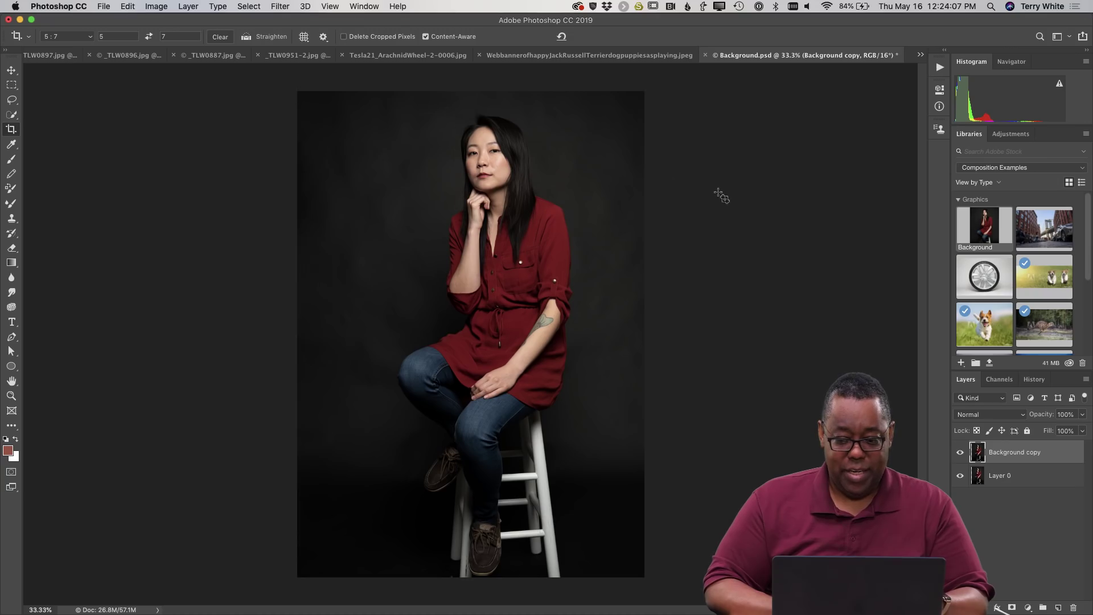
Step: Switch to the _TLW0897 photo and dismiss its crop frame to view the whole picture
click(54, 59)
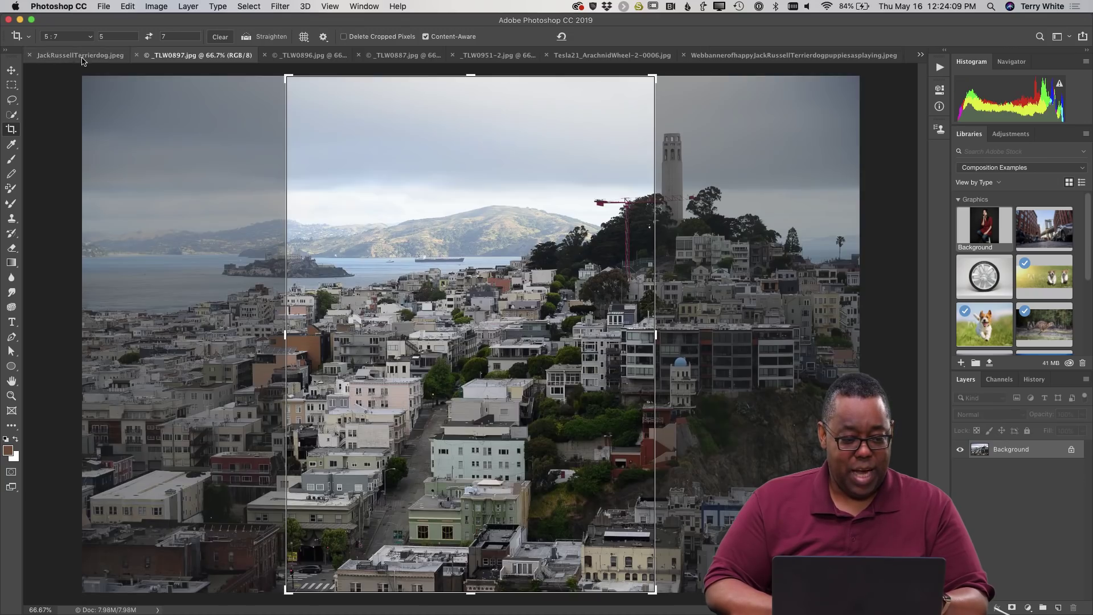
key(Escape)
key(v)
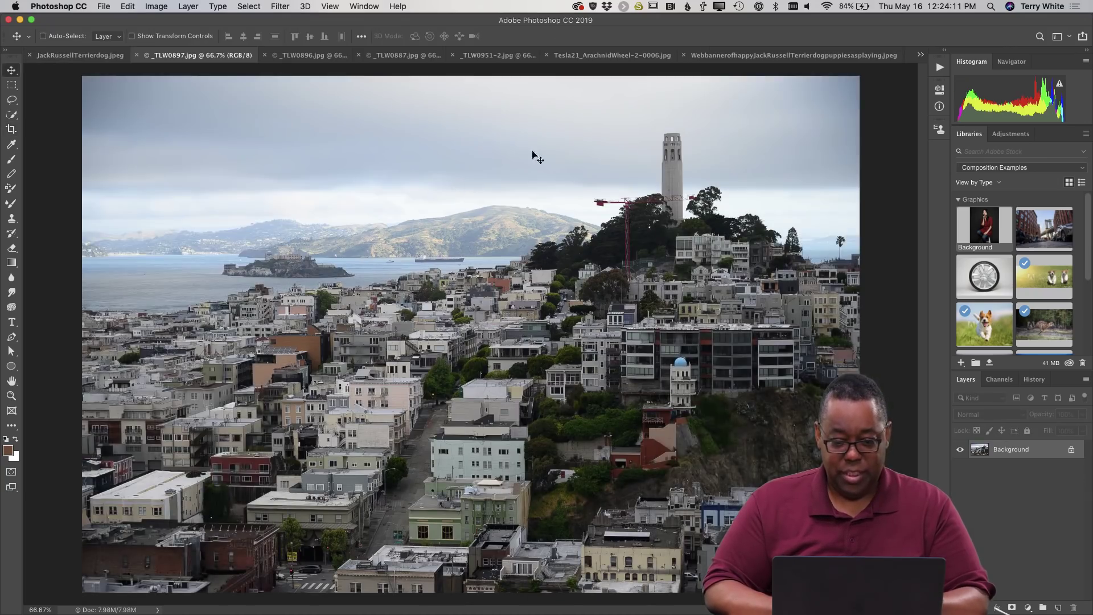